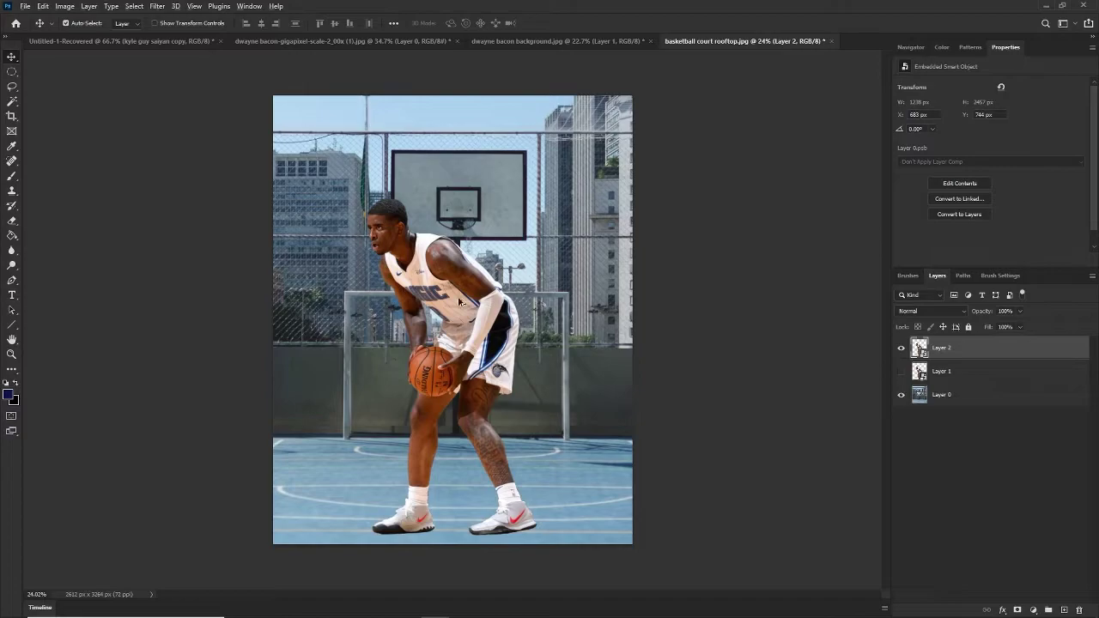
Zoom in on the basketball composite canvas
scroll(463, 305, "up", 2)
Add a Solid Color fill layer in neutral grey 848484 above the player and court
left_click(1032, 610)
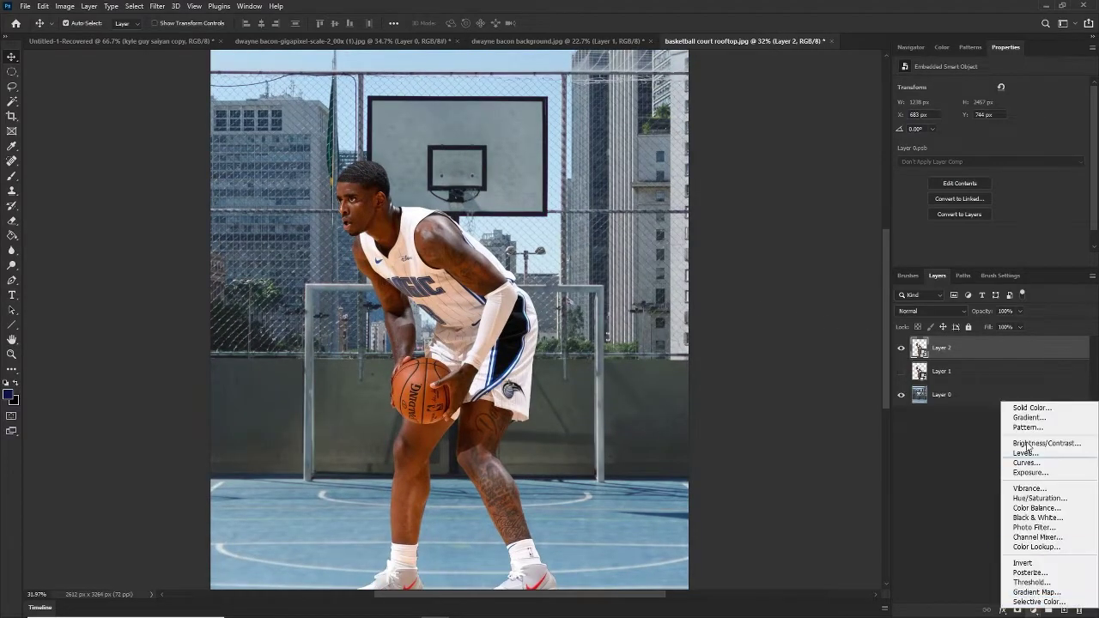
left_click(1036, 410)
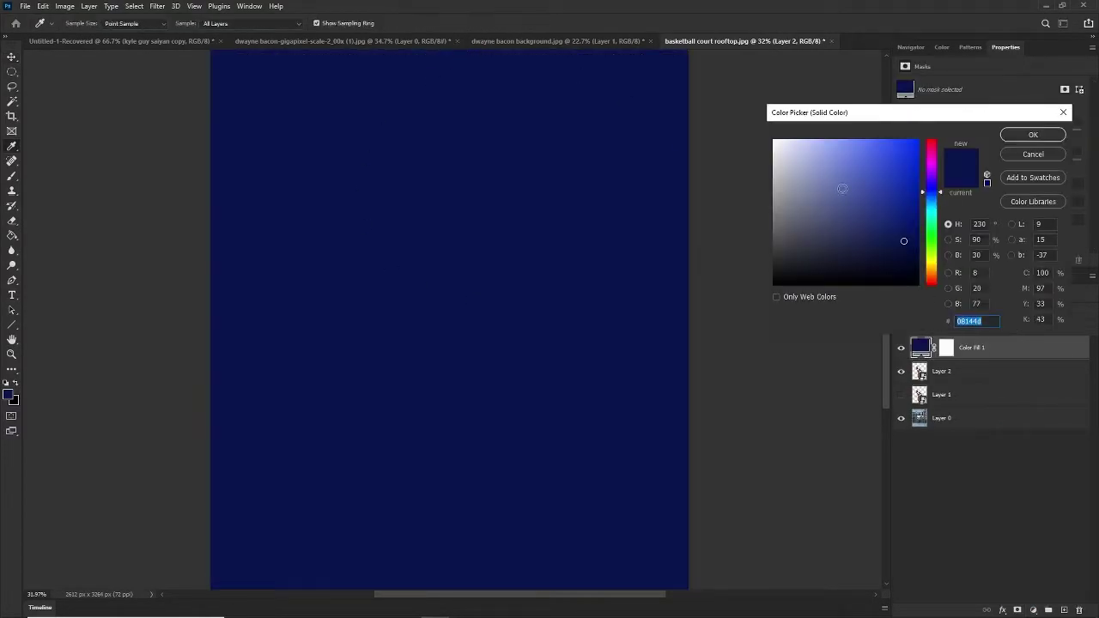
mouse_move(838, 183)
left_mouse_down()
mouse_move(742, 211)
mouse_move(746, 198)
mouse_move(757, 210)
left_mouse_up()
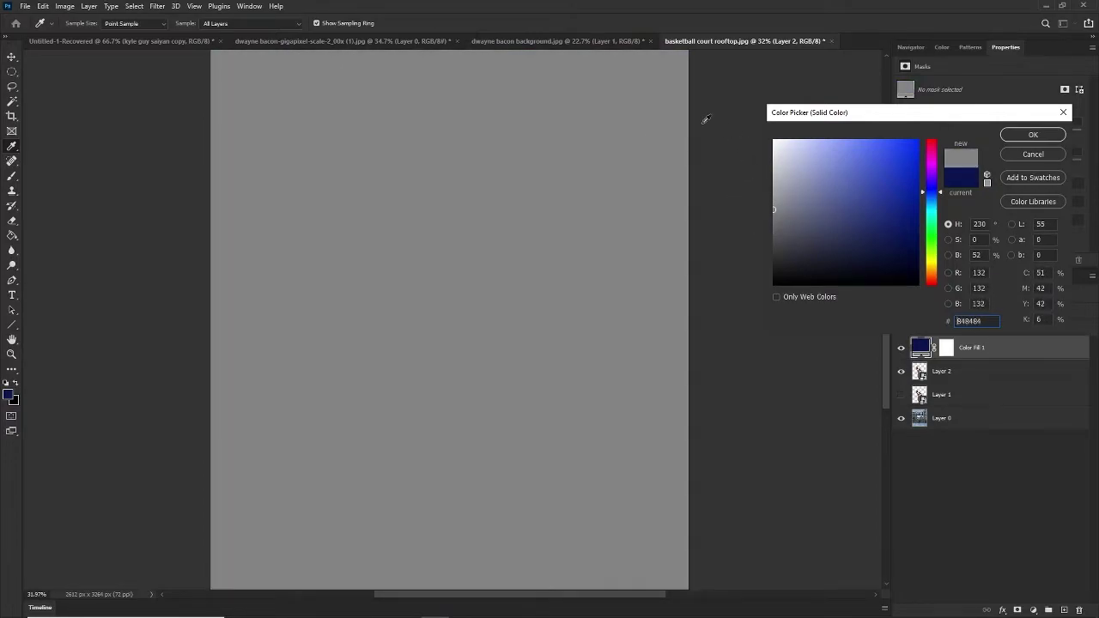
left_click(1031, 136)
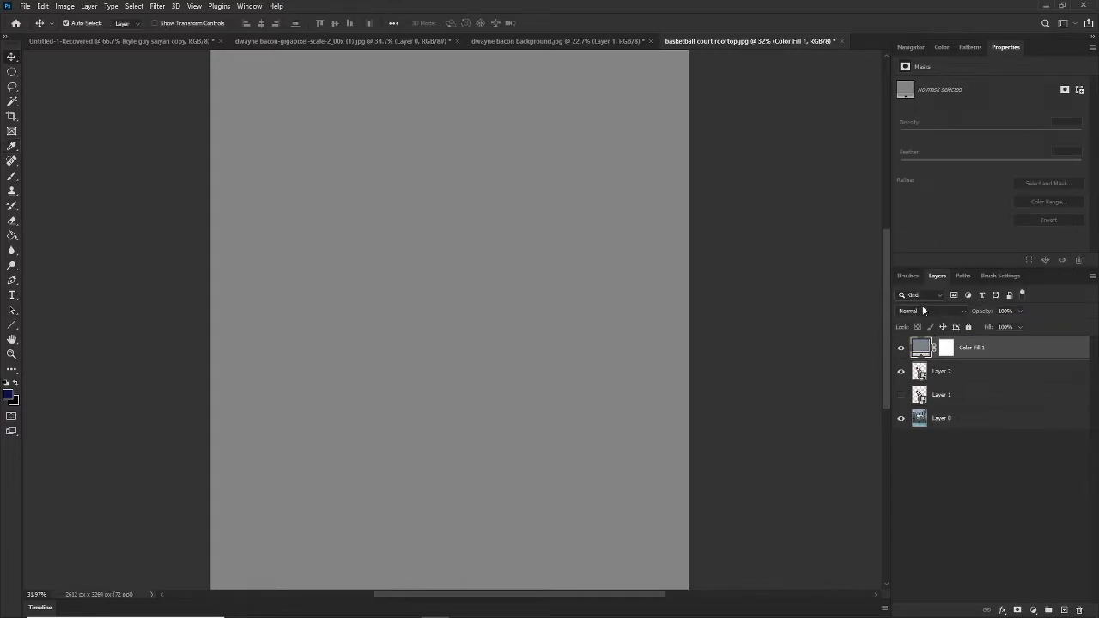
Set Color Fill 1 to Luminosity blending and add a Hue/Saturation layer at Saturation +65
left_click(917, 313)
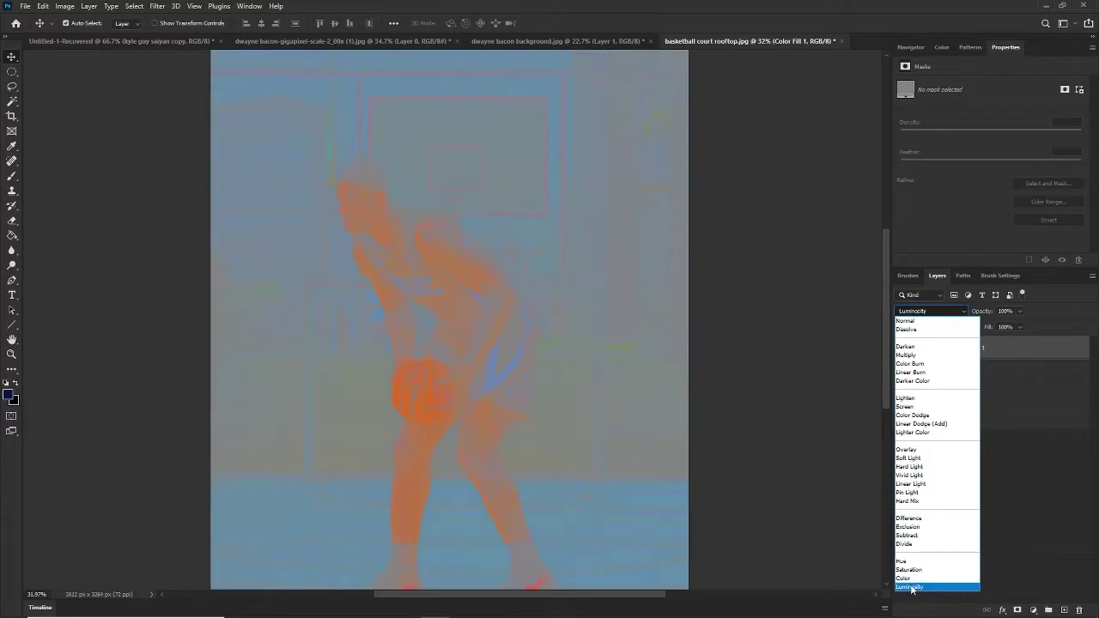
left_click(911, 588)
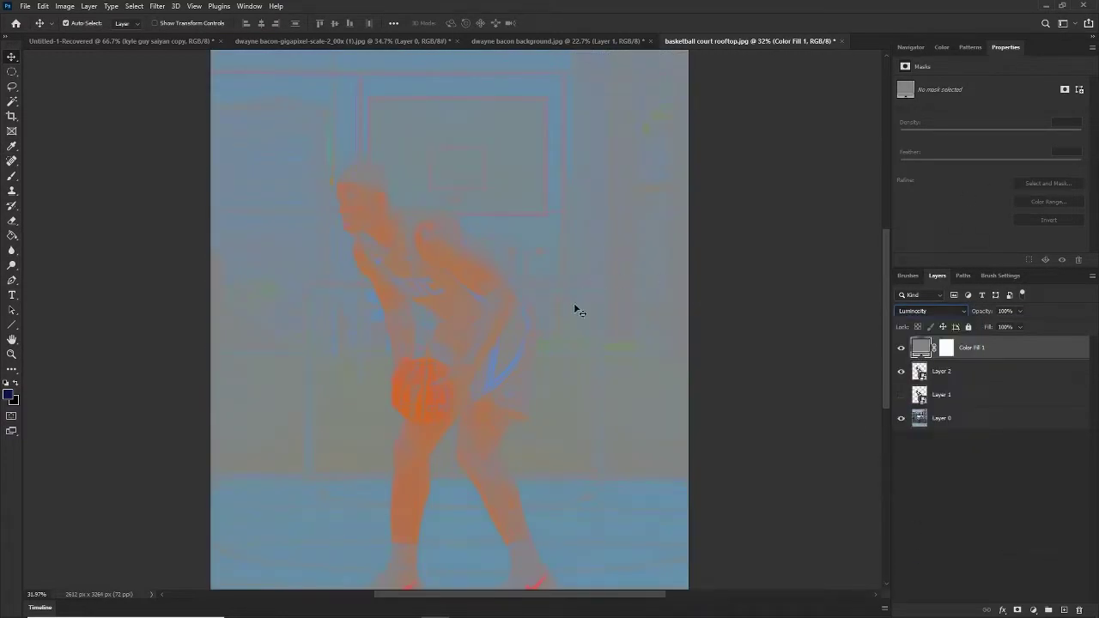
left_click(1034, 611)
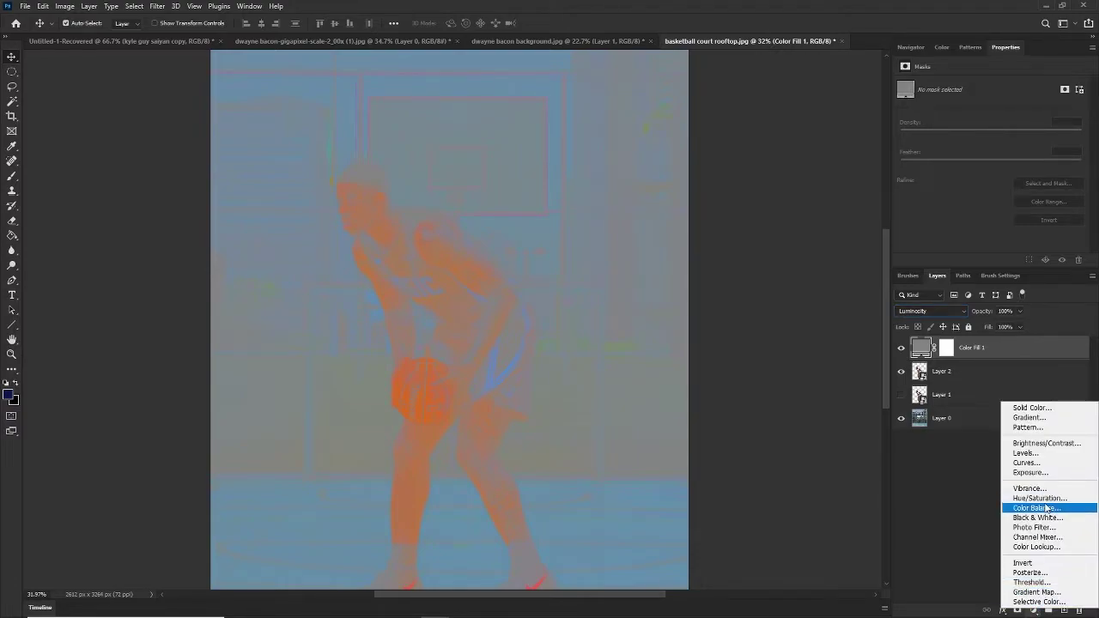
left_click(1057, 498)
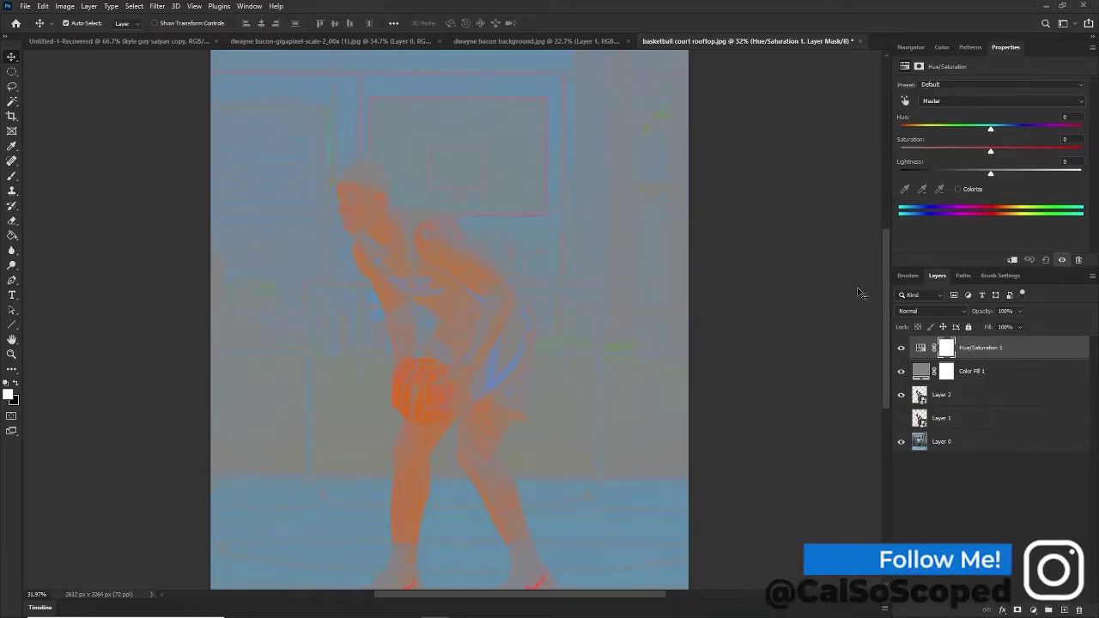
left_click_drag(990, 159, 1052, 163)
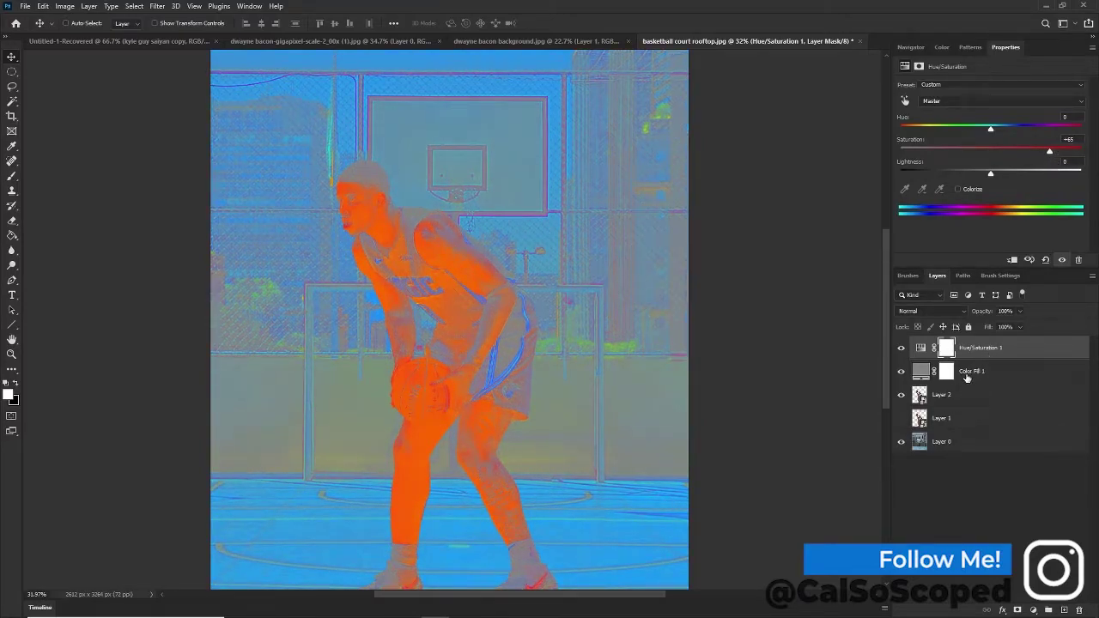
Group Color Fill 1 and Hue/Saturation 1 into Group 1 and toggle it to compare
left_click(966, 379, "ctrl")
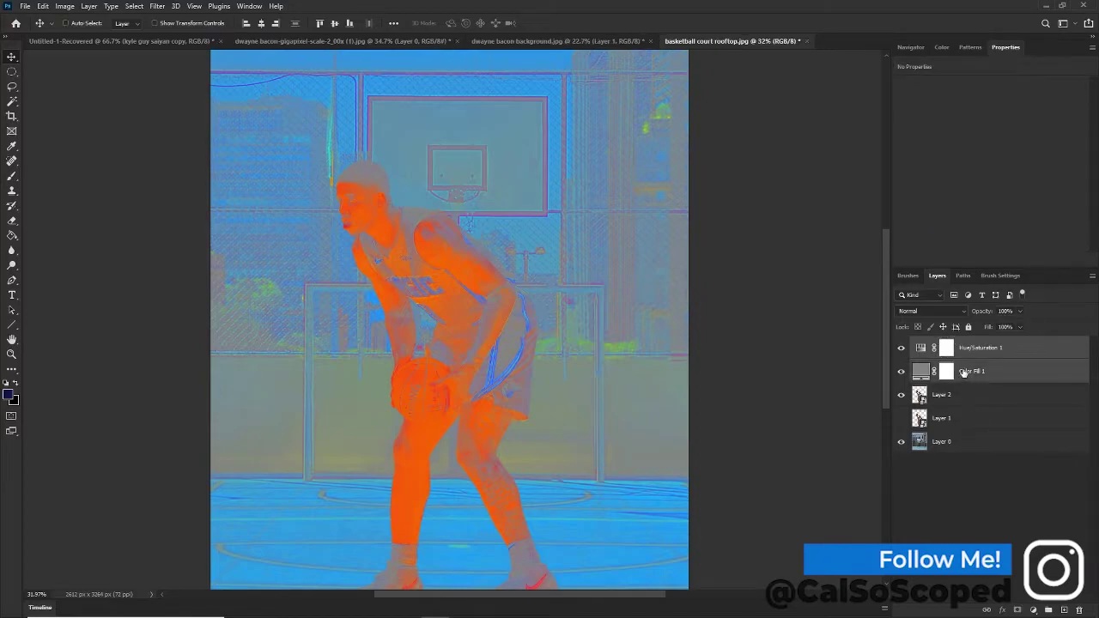
key("ctrl+g")
left_click(900, 343)
left_click(900, 343)
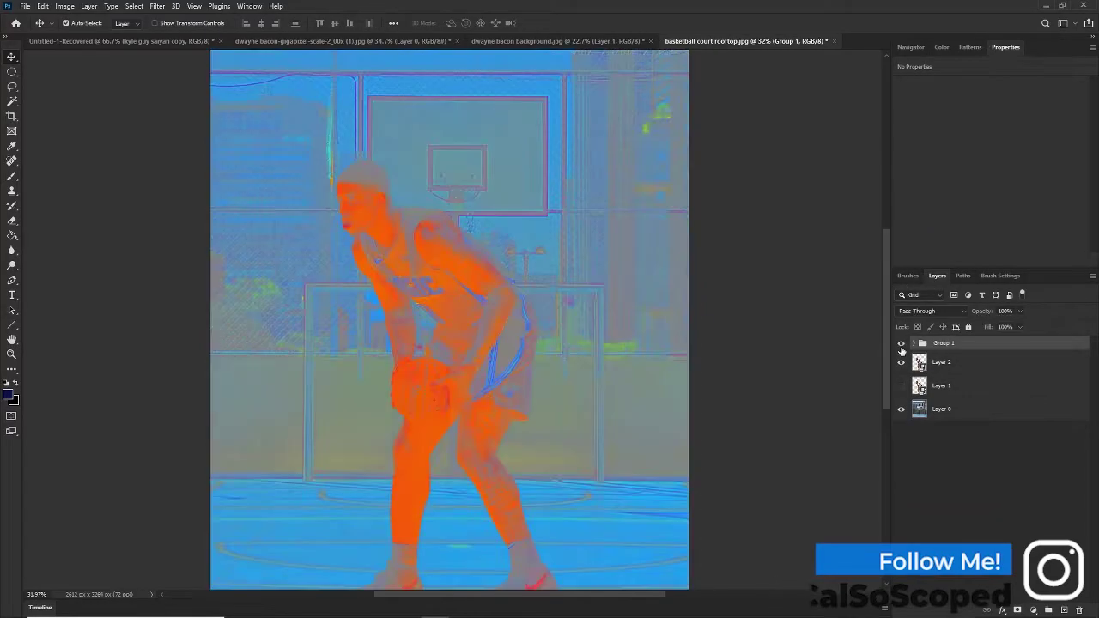
Add a Selective Color adjustment layer above the player layer, Layer 2
left_click(901, 344)
left_click(901, 343)
left_click(901, 344)
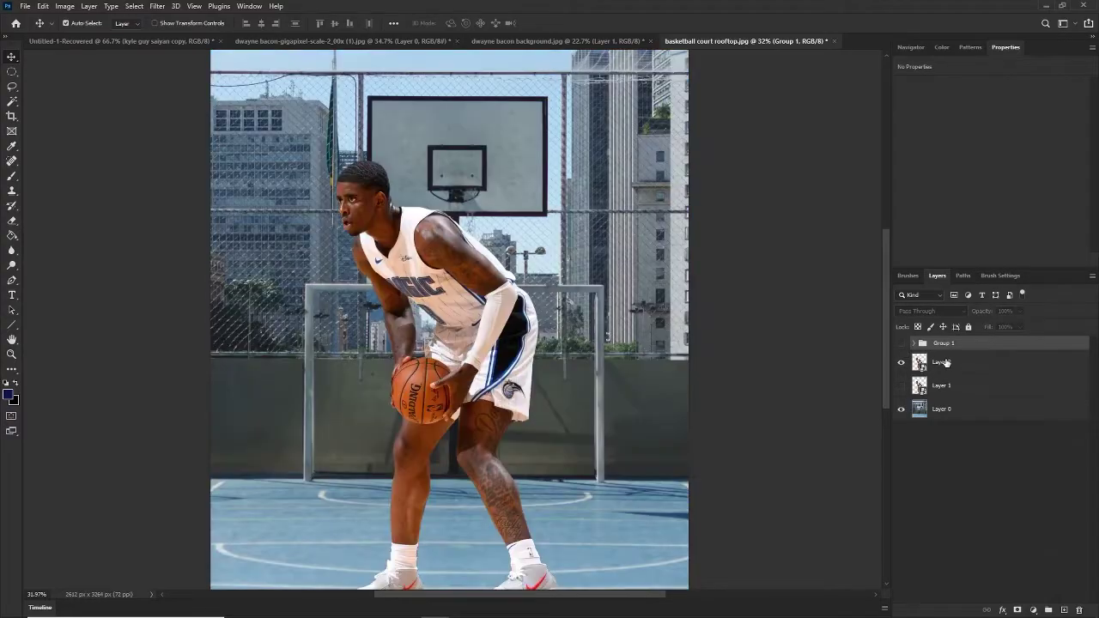
left_click(945, 362)
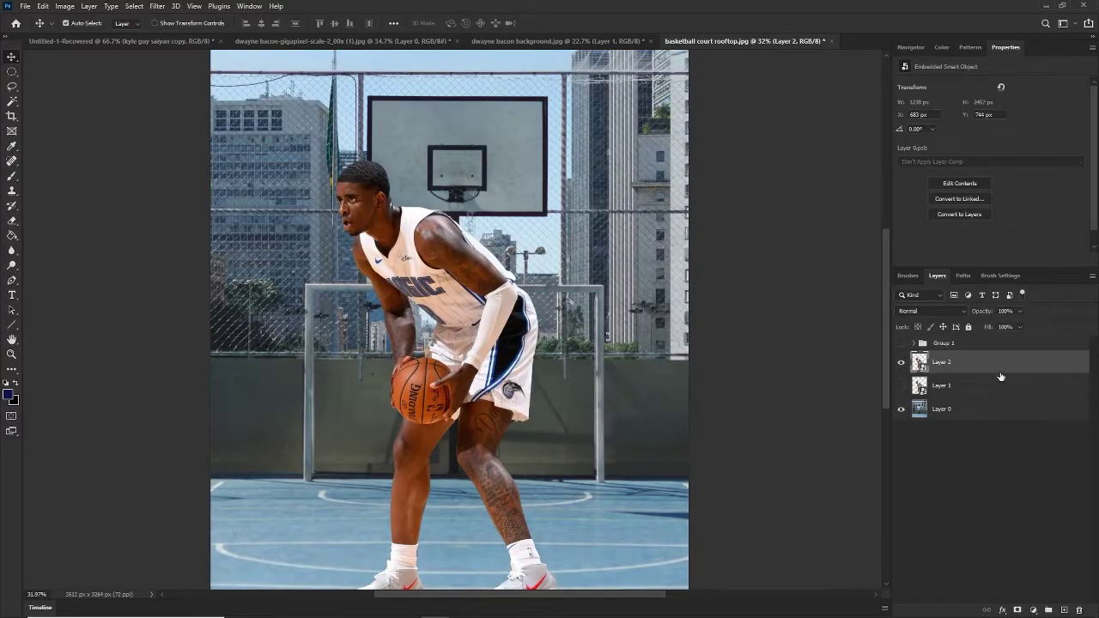
left_click(1033, 611)
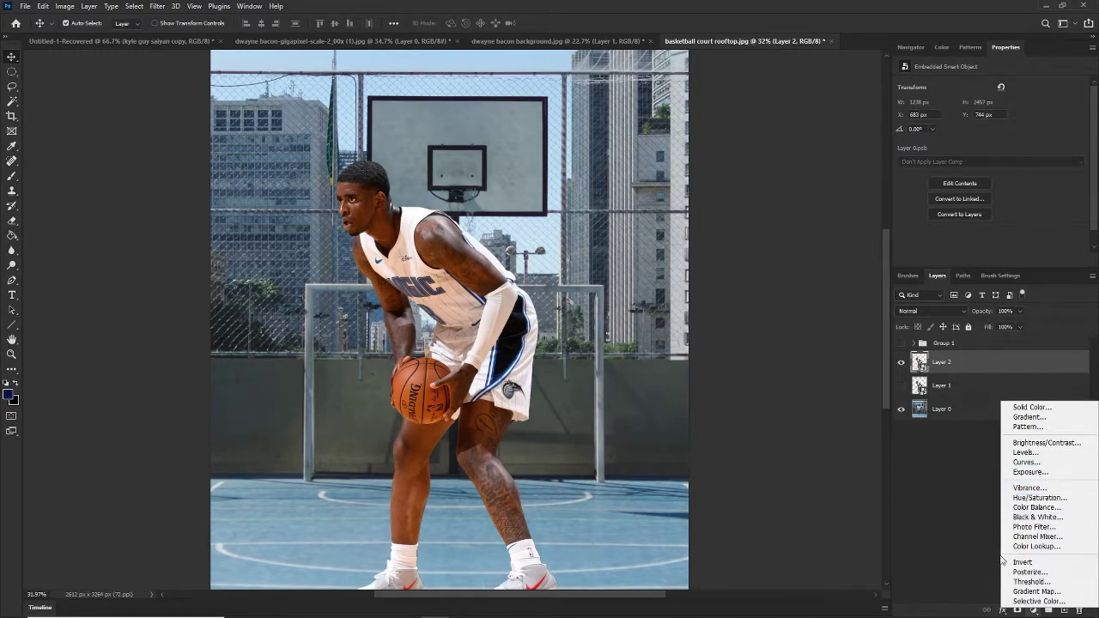
left_click(1028, 602)
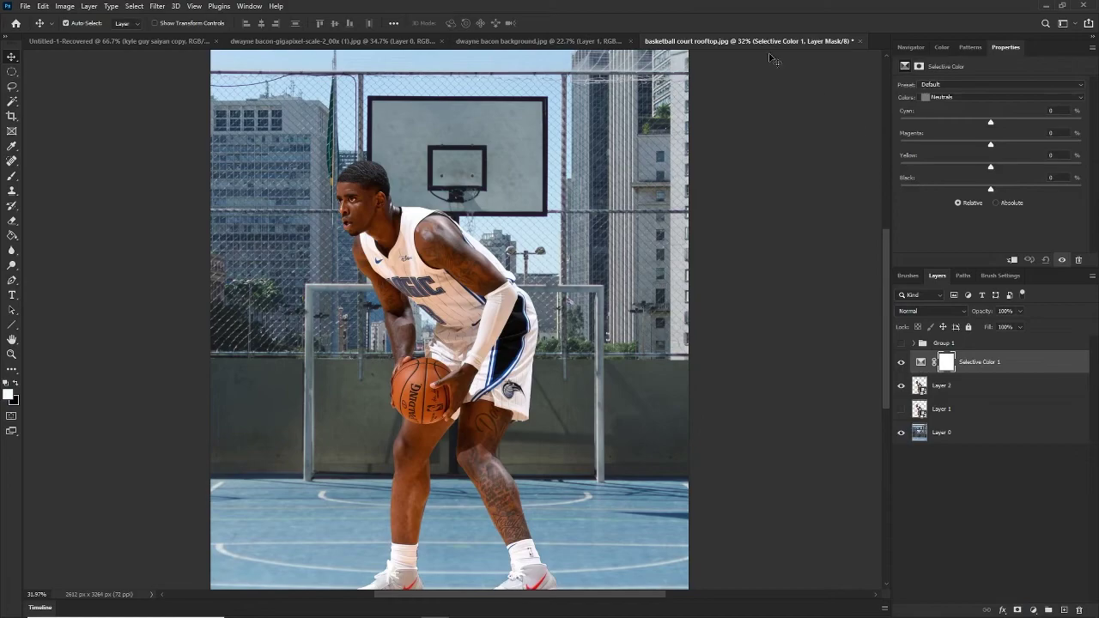
Clip Selective Color 1 to Layer 2 and delete the unused Layer 1
right_click(977, 364)
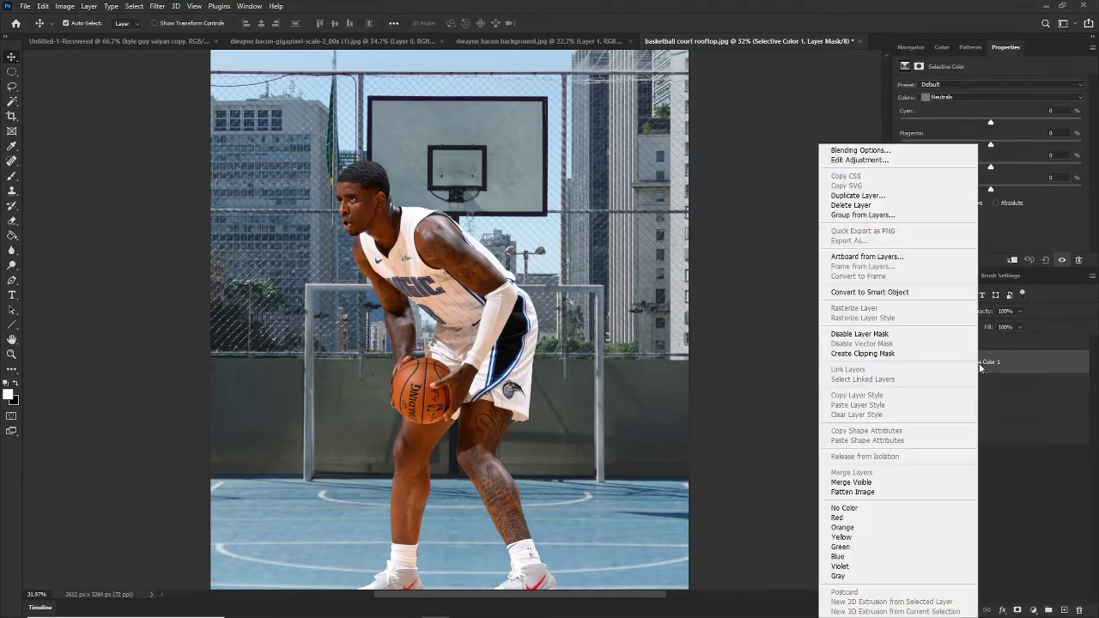
left_click(879, 357)
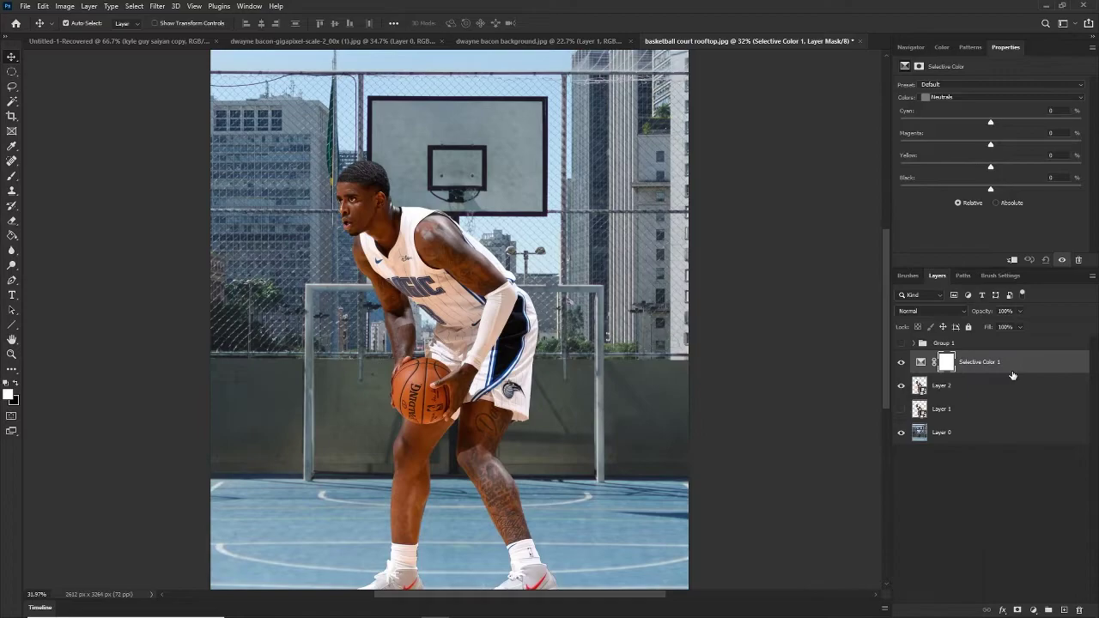
left_click(966, 373, "alt")
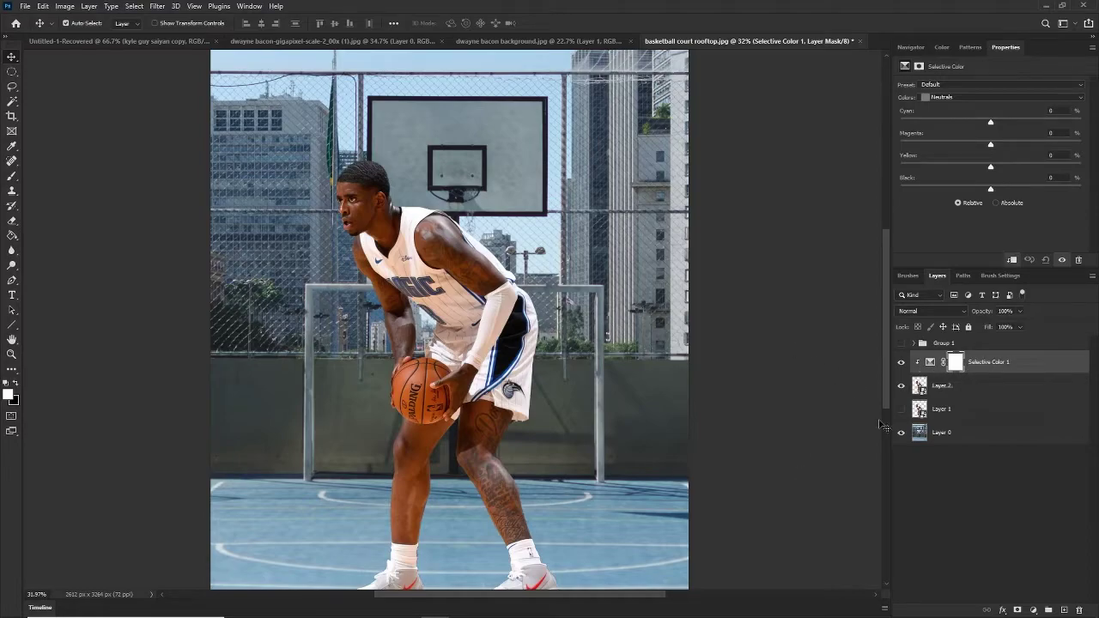
left_click(949, 421)
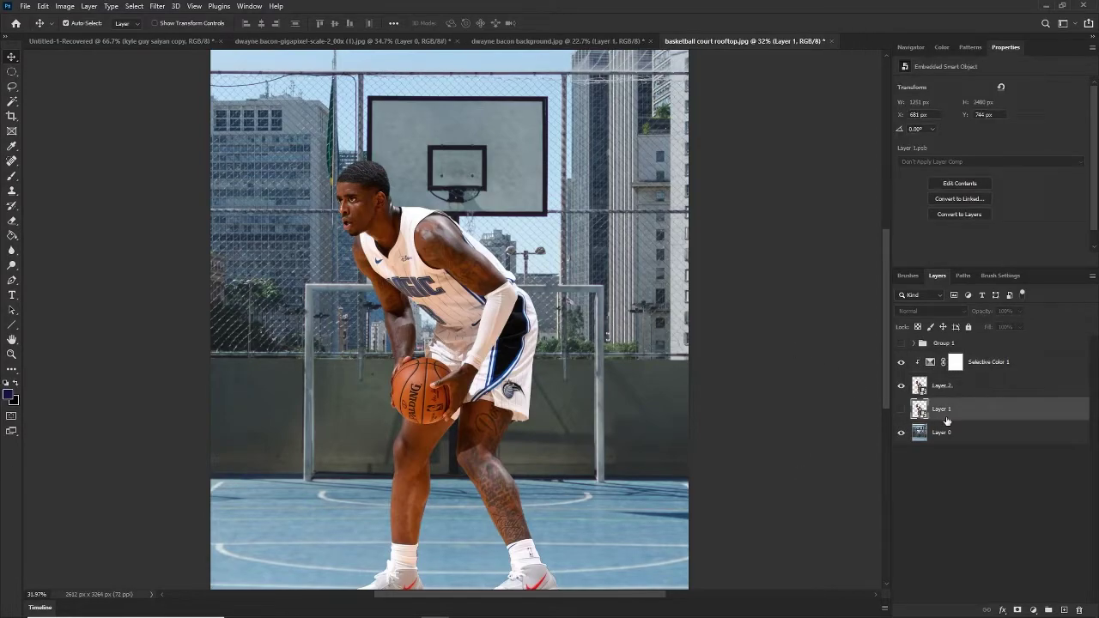
key("Delete")
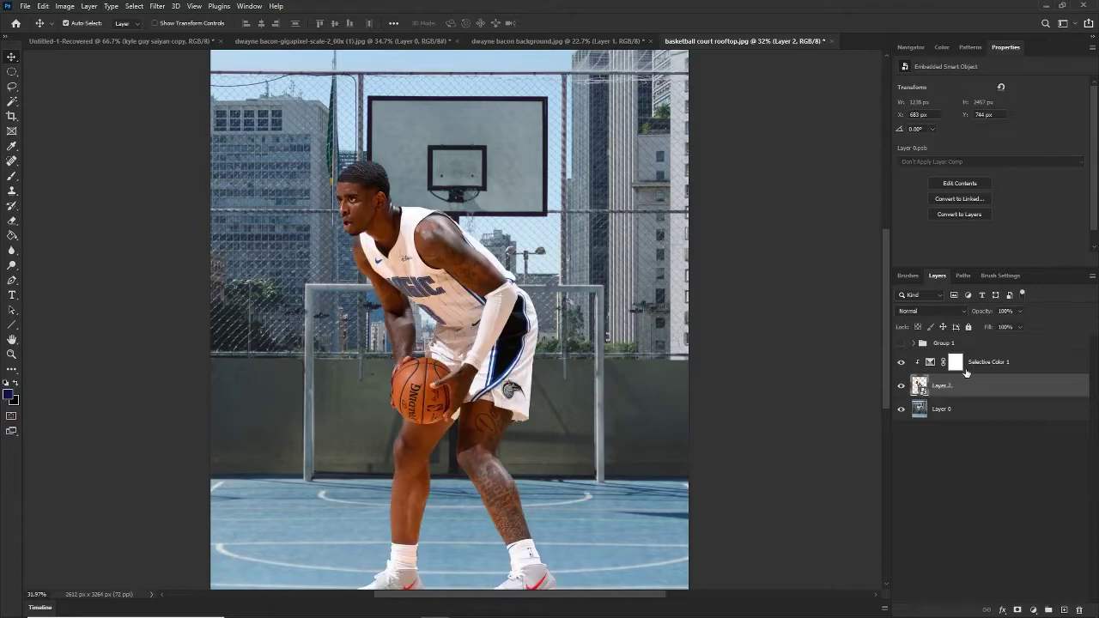
left_click(967, 369)
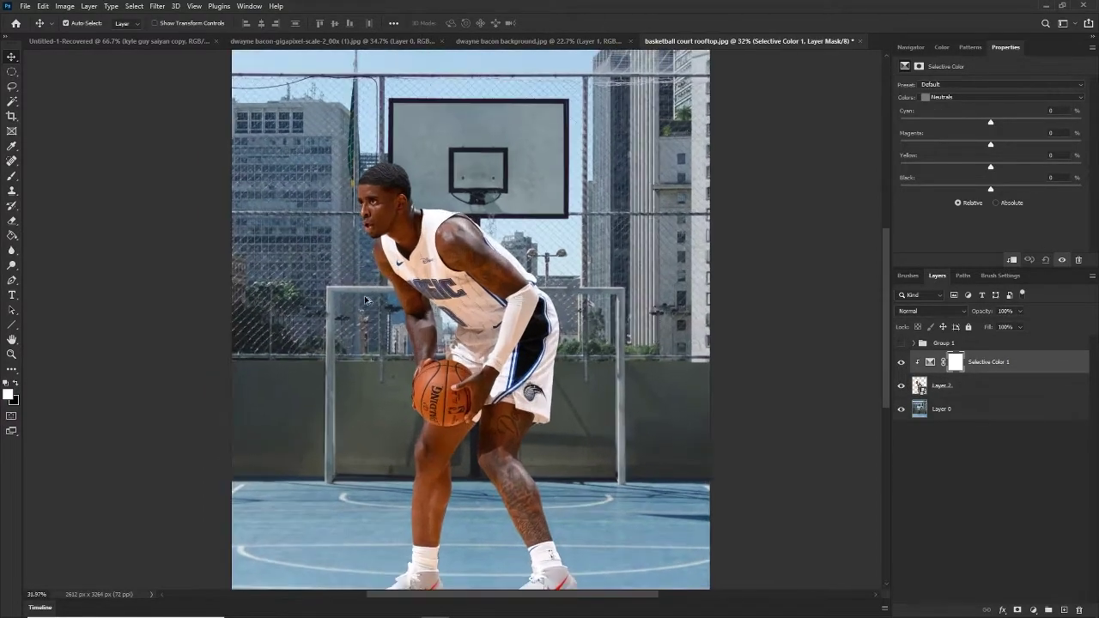
left_click(938, 344)
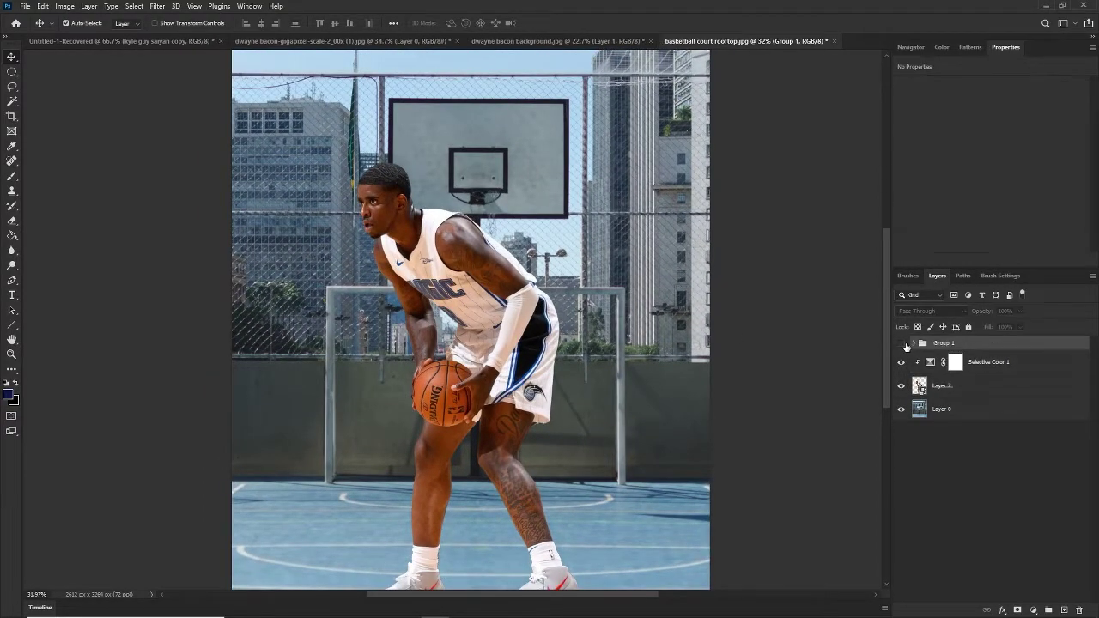
Turn Group 1's visibility back on and zoom around the canvas to inspect the colours
left_click(900, 343)
scroll(484, 225, "up", 1)
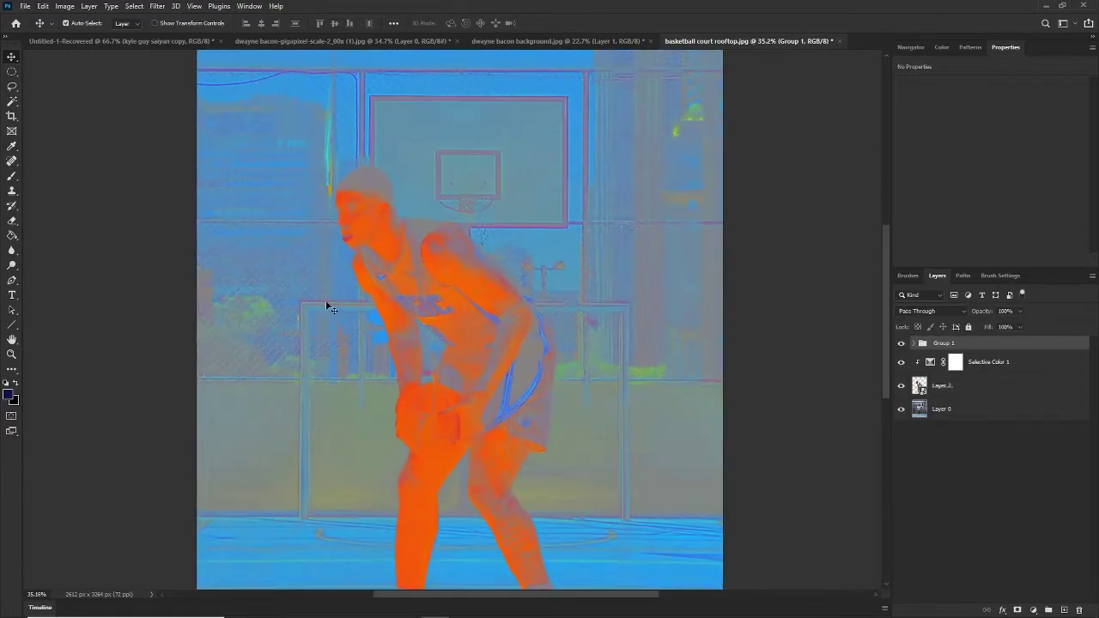
scroll(413, 275, "down", 2)
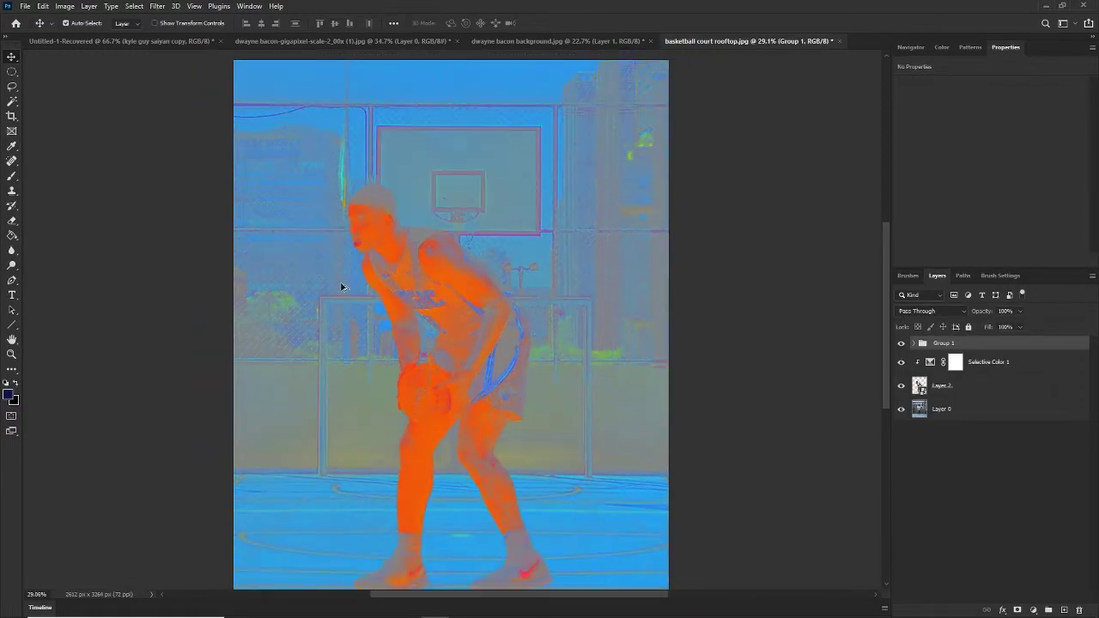
scroll(377, 253, "up", 2)
scroll(377, 254, "down", 1)
scroll(523, 166, "down", 1)
scroll(466, 213, "up", 2)
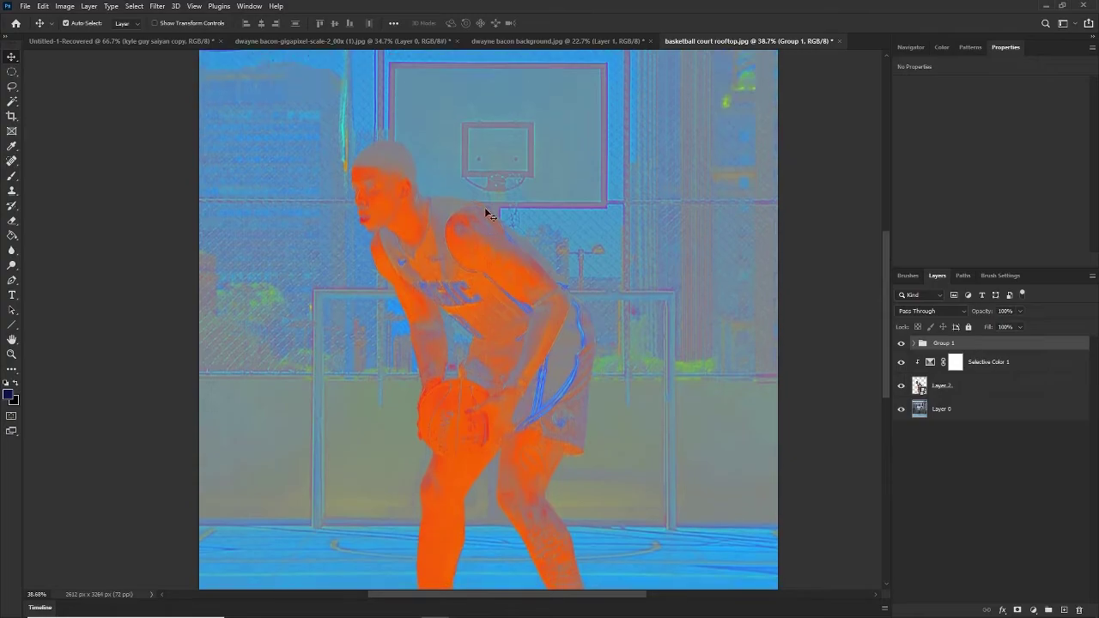
scroll(454, 289, "up", 1)
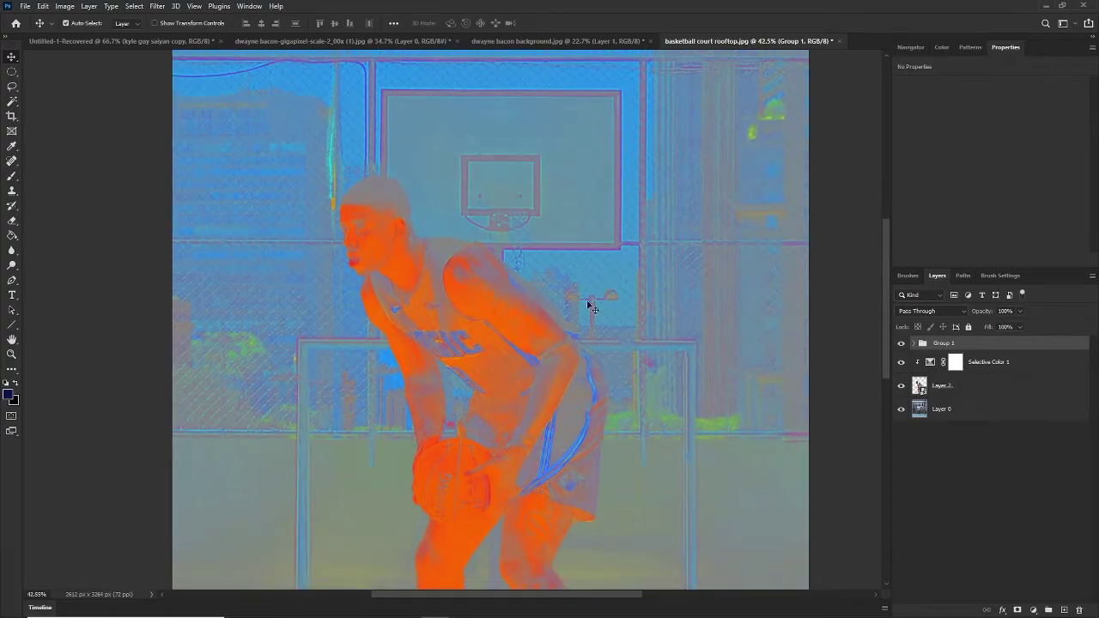
scroll(528, 364, "down", 1)
scroll(564, 191, "up", 3)
scroll(397, 358, "down", 3)
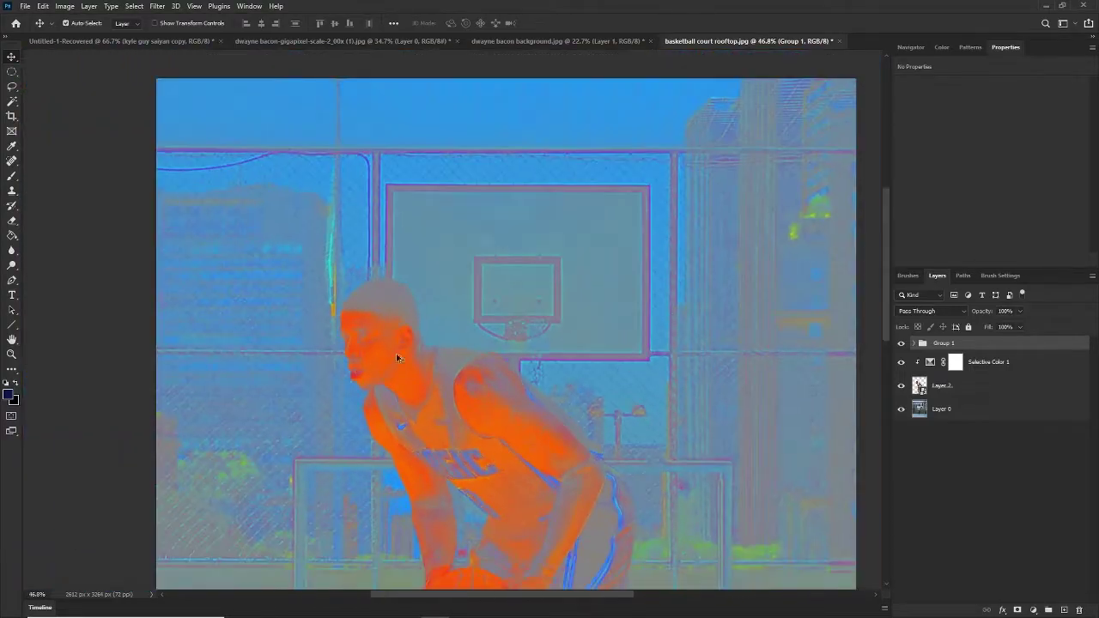
scroll(315, 243, "up", 7)
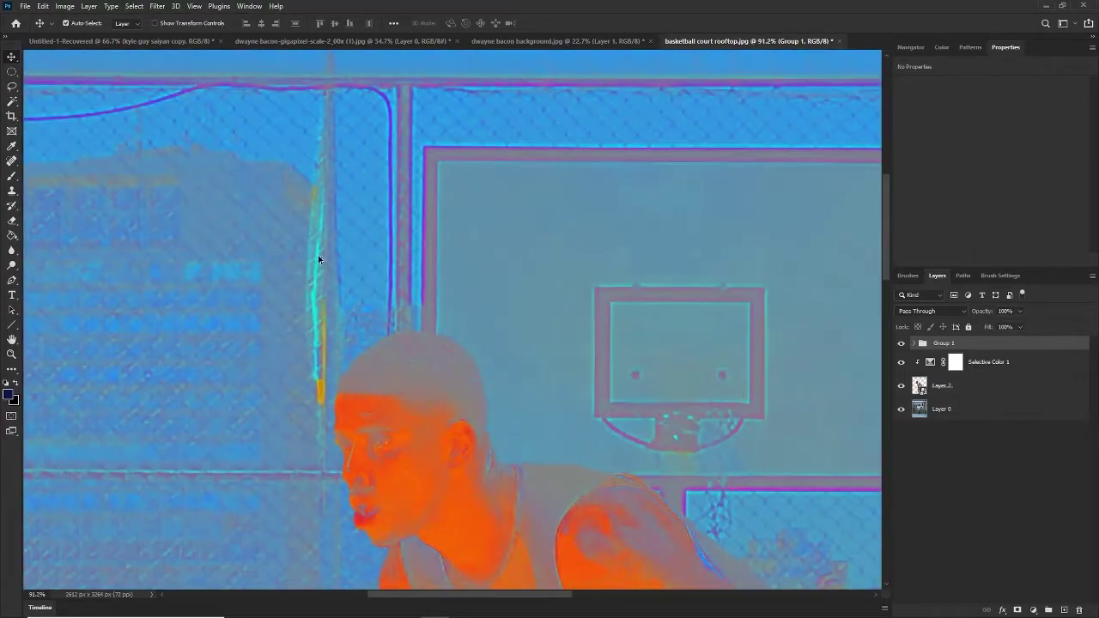
scroll(368, 275, "down", 15)
scroll(540, 461, "up", 10)
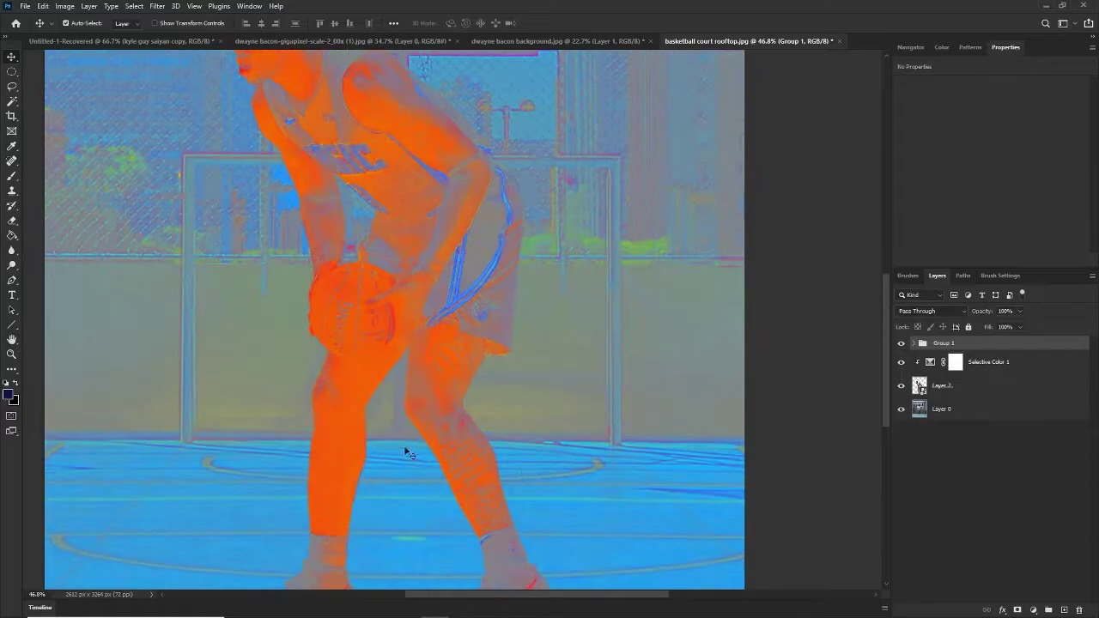
scroll(408, 453, "down", 4)
scroll(392, 287, "up", 4)
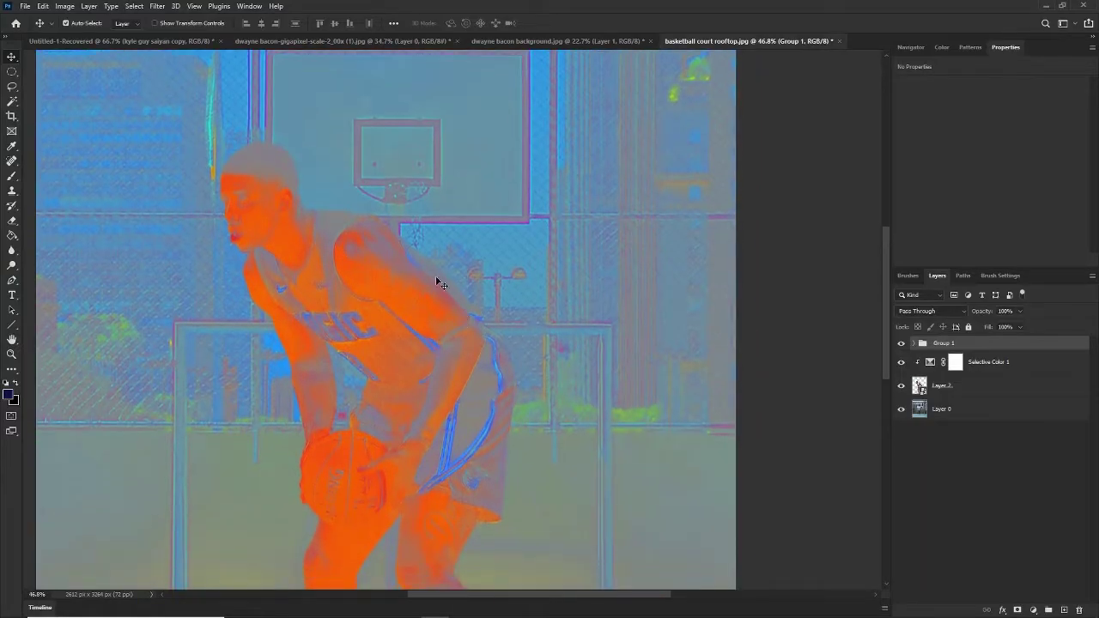
scroll(386, 253, "down", 1)
scroll(292, 213, "down", 1)
scroll(296, 210, "up", 1)
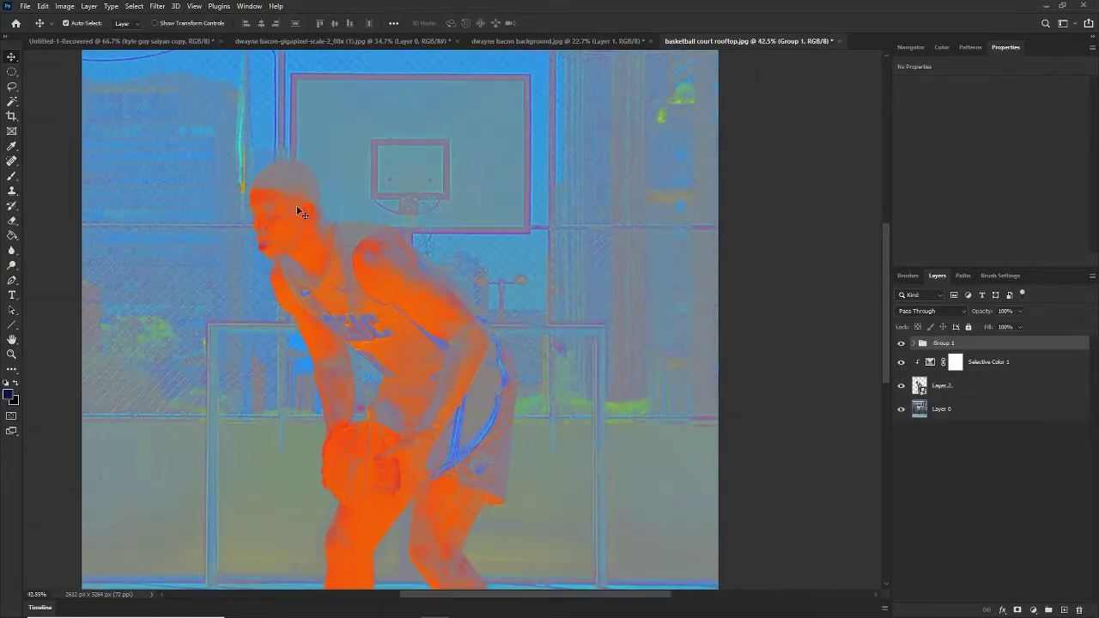
scroll(296, 207, "up", 1)
scroll(292, 267, "down", 2)
scroll(329, 262, "up", 1)
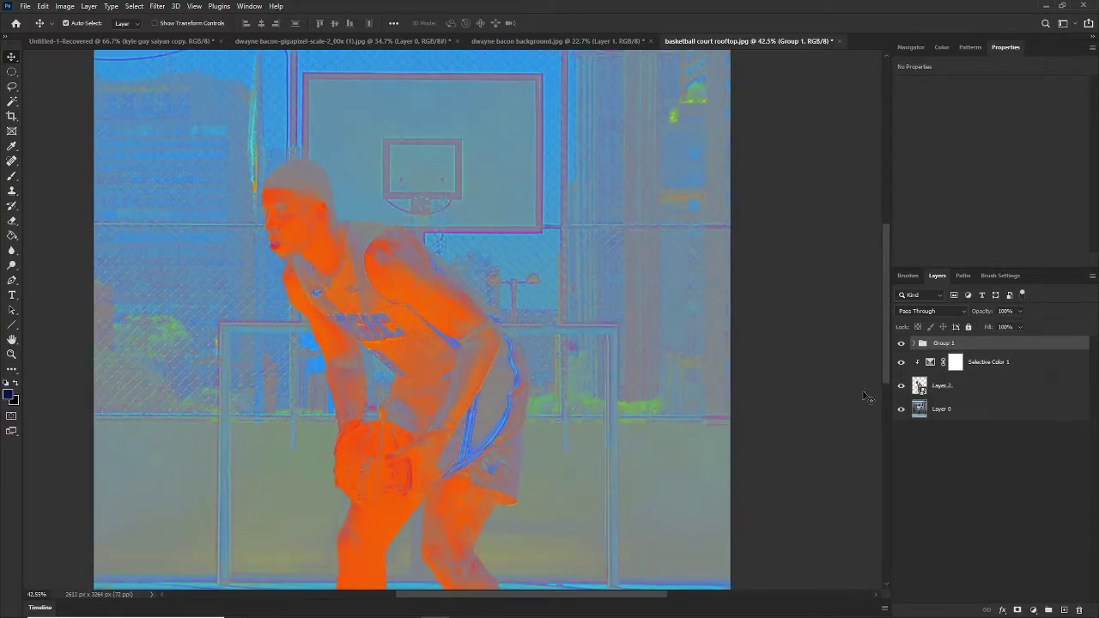
Show Selective Color 1's adjustment settings, with Neutrals still at 0% for all inks
left_click(995, 363)
scroll(335, 254, "down", 2)
scroll(379, 264, "up", 1)
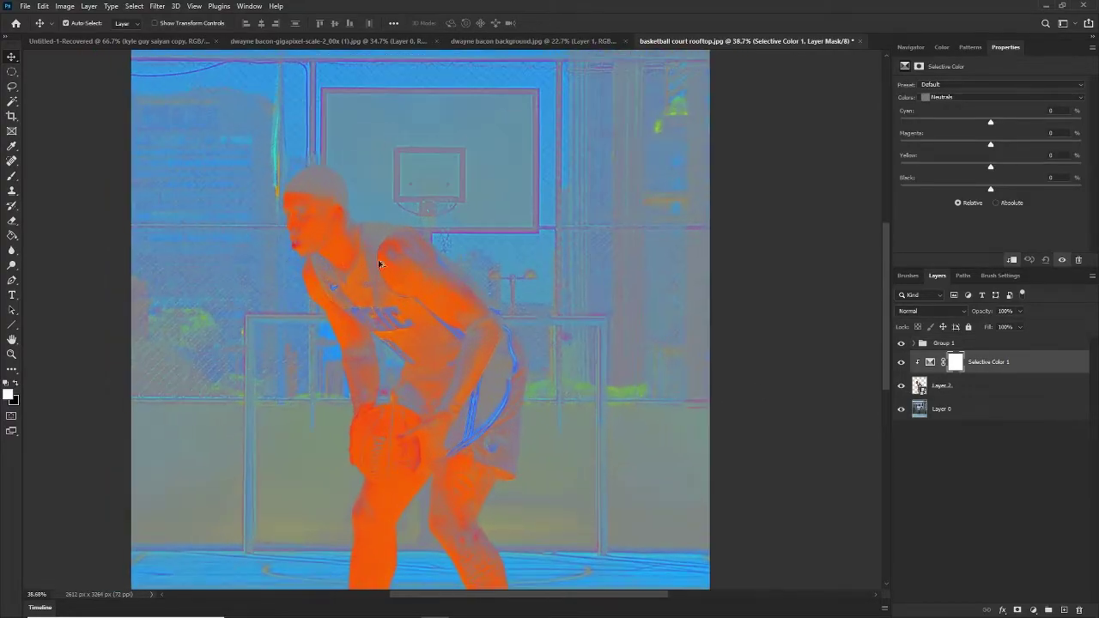
scroll(382, 266, "up", 2)
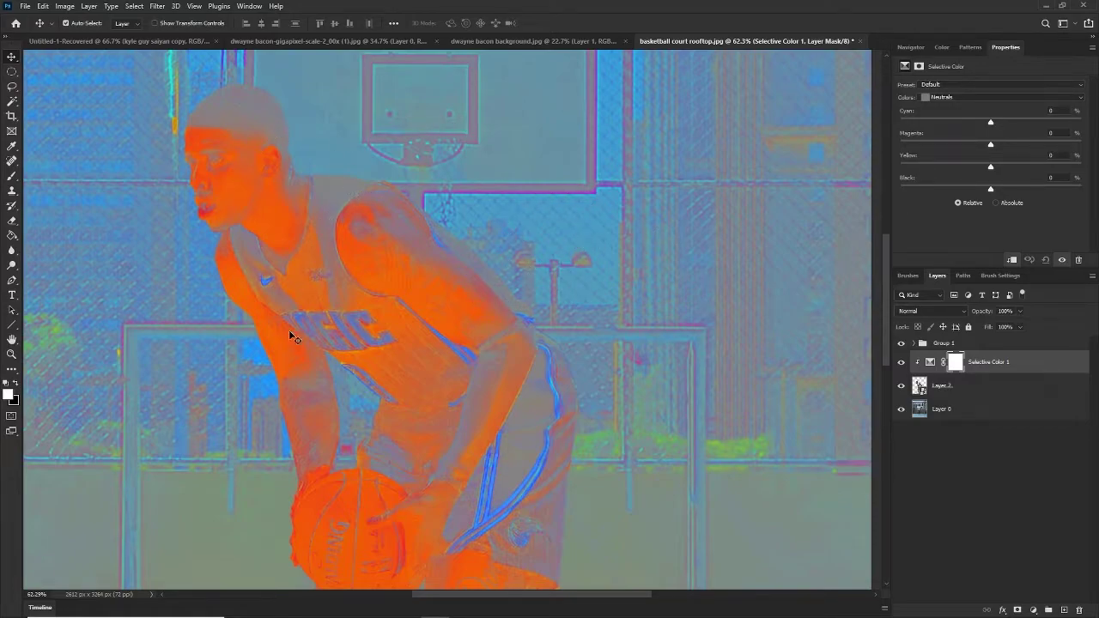
scroll(283, 299, "down", 5)
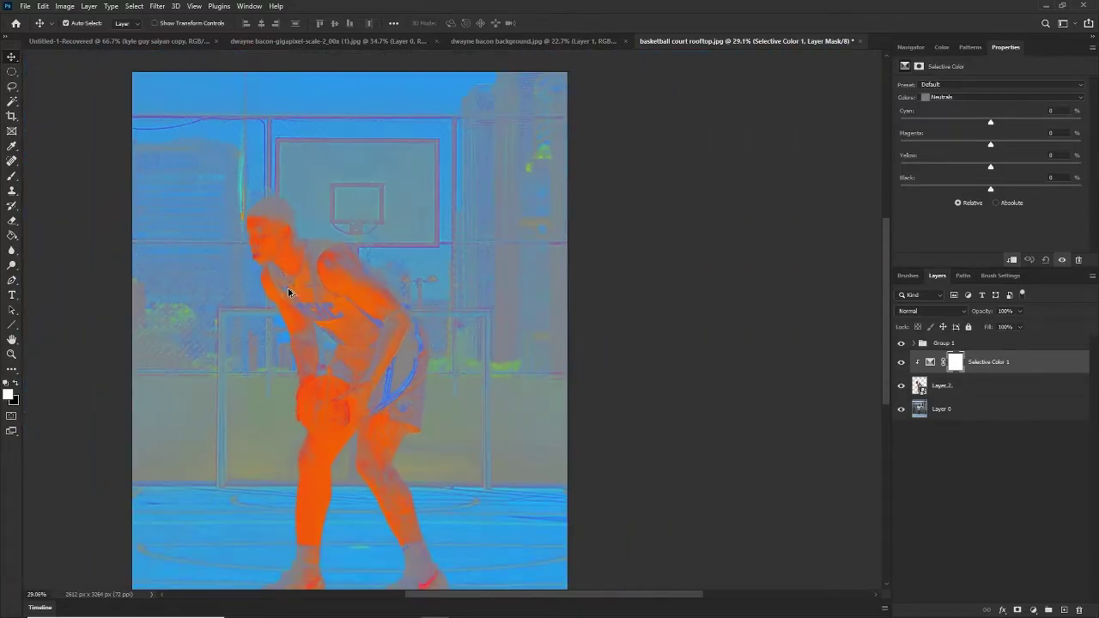
scroll(276, 270, "up", 3)
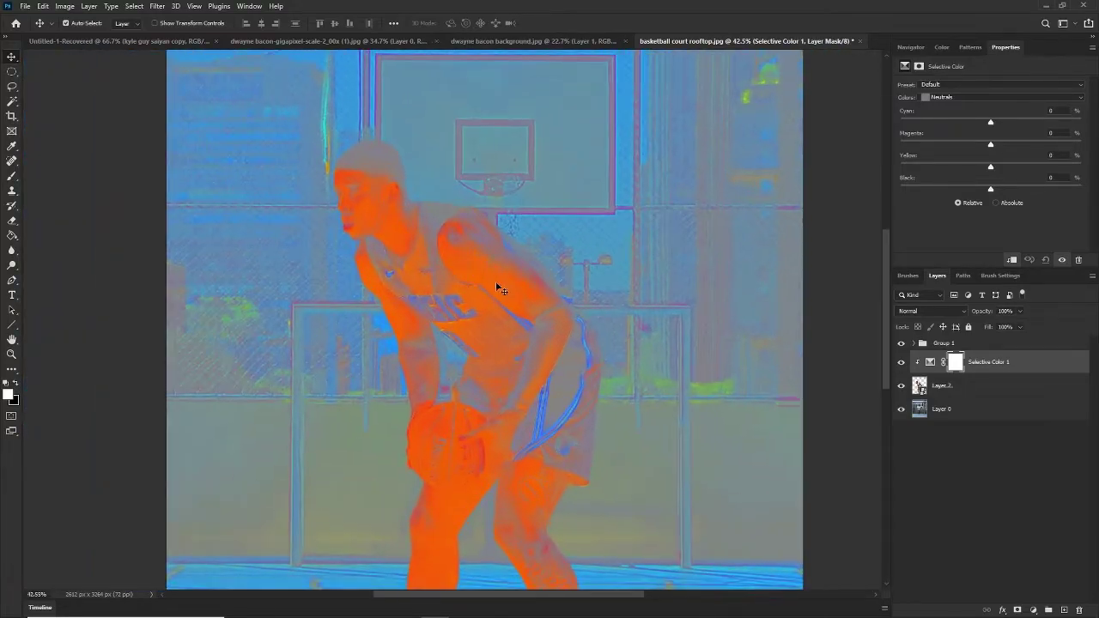
left_click(1036, 368)
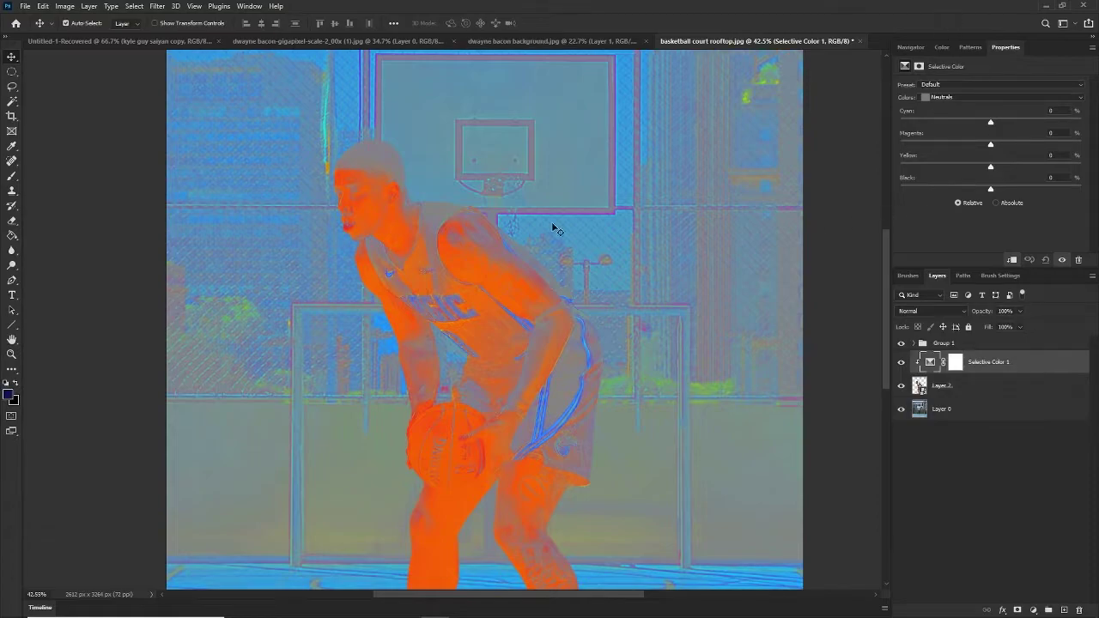
scroll(519, 234, "down", 2)
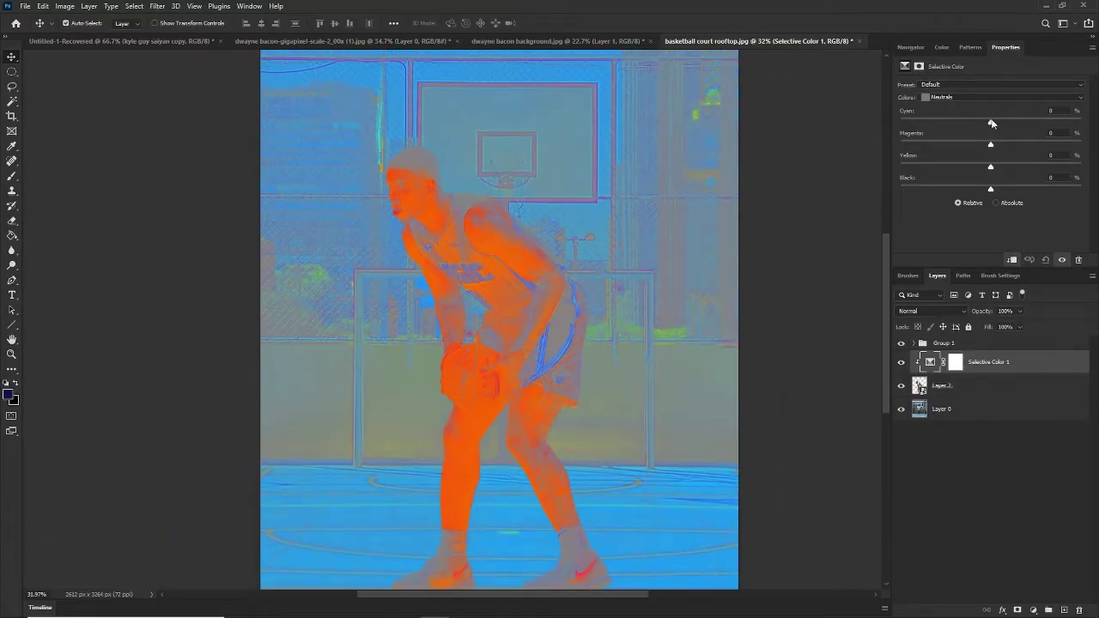
Set Neutrals to Cyan +22, Magenta -32, Yellow -22, Black -74, then hide Group 1 and fit the image
left_click_drag(991, 123, 942, 195)
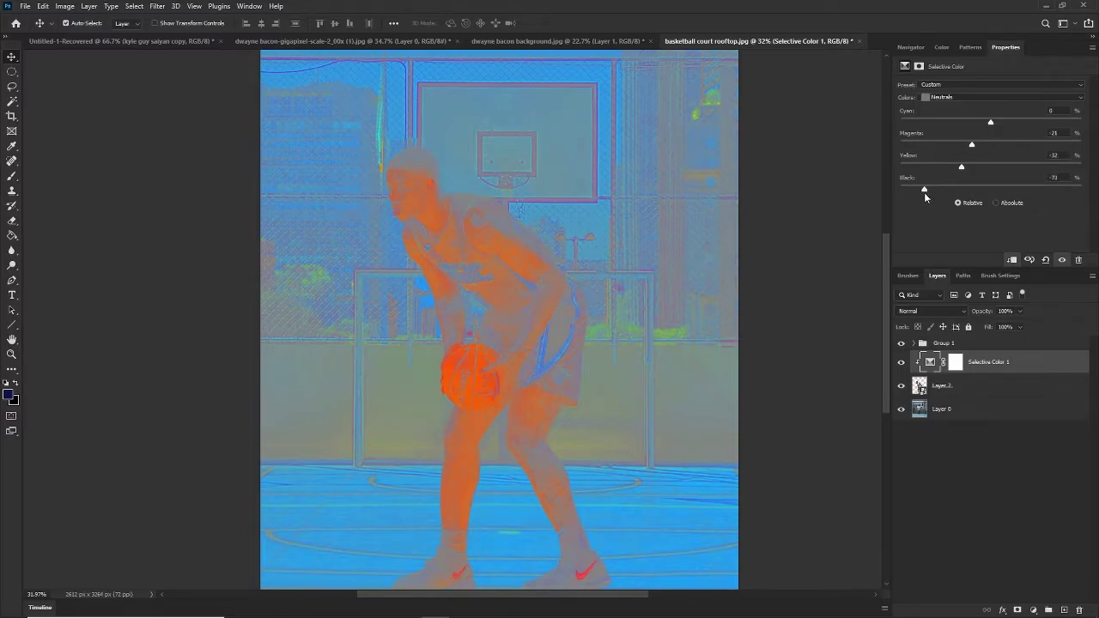
scroll(581, 221, "up", 2)
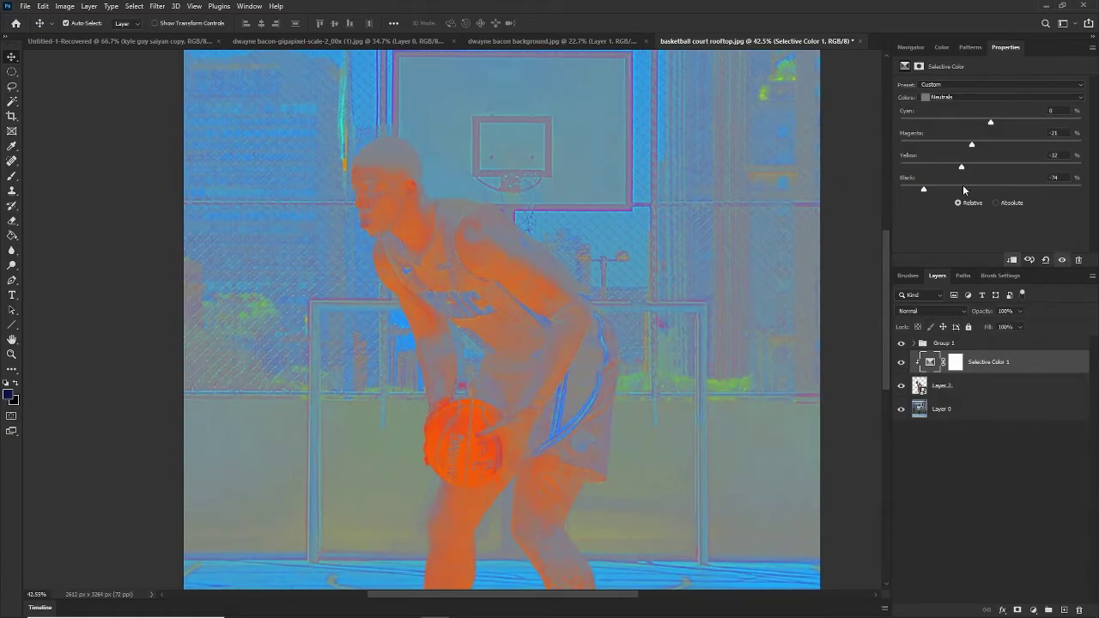
left_click_drag(961, 166, 969, 167)
left_click_drag(986, 144, 959, 148)
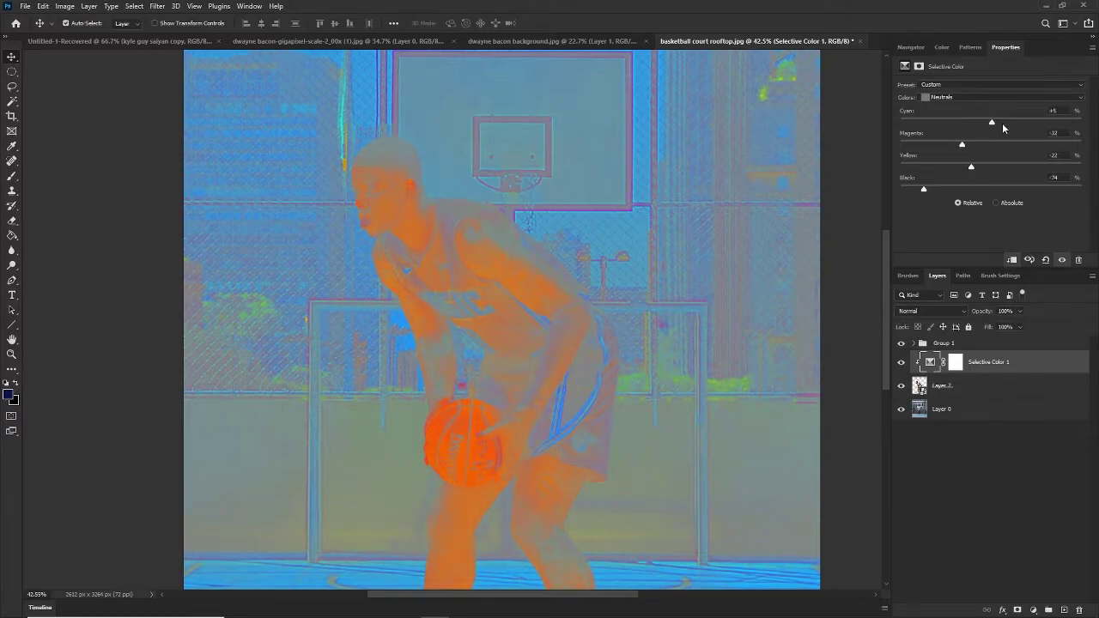
left_click(901, 343)
key("ctrl+0")
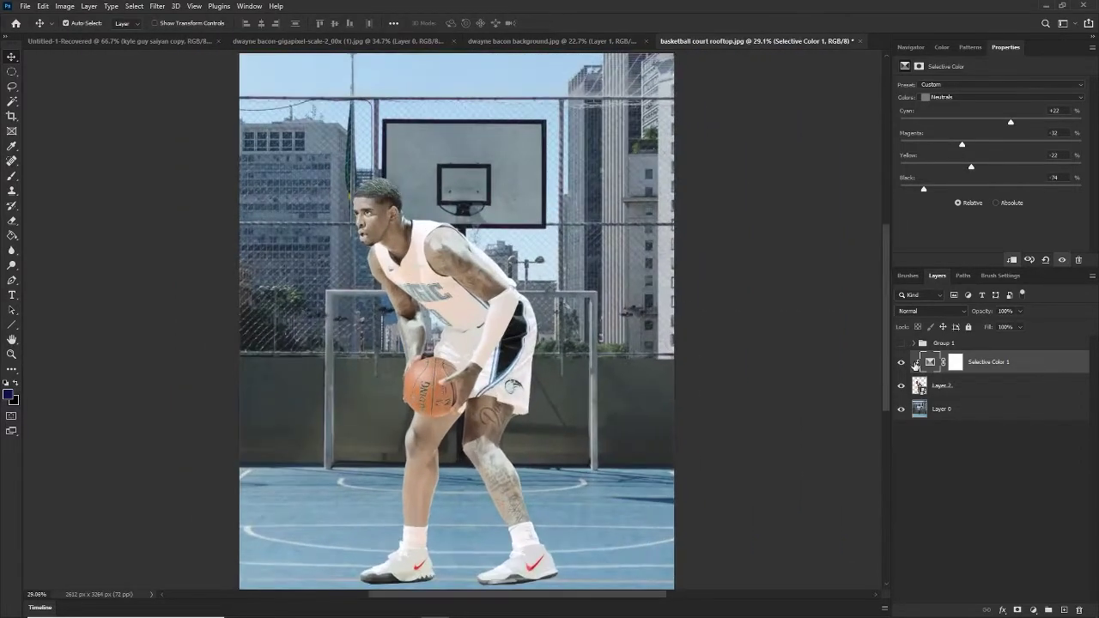
Show Group 1 and set the Yellows to Cyan +21, Magenta -34, Yellow +35, Black -34
left_click(901, 343)
left_click(901, 342)
left_click(901, 343)
scroll(475, 255, "up", 1)
scroll(474, 255, "up", 3)
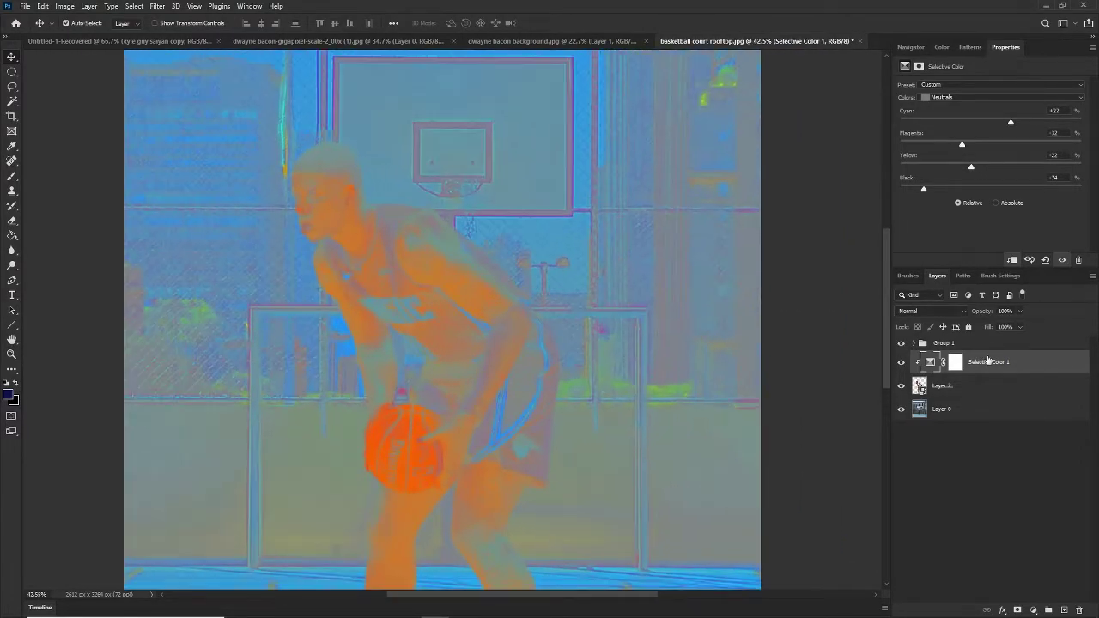
left_click(948, 97)
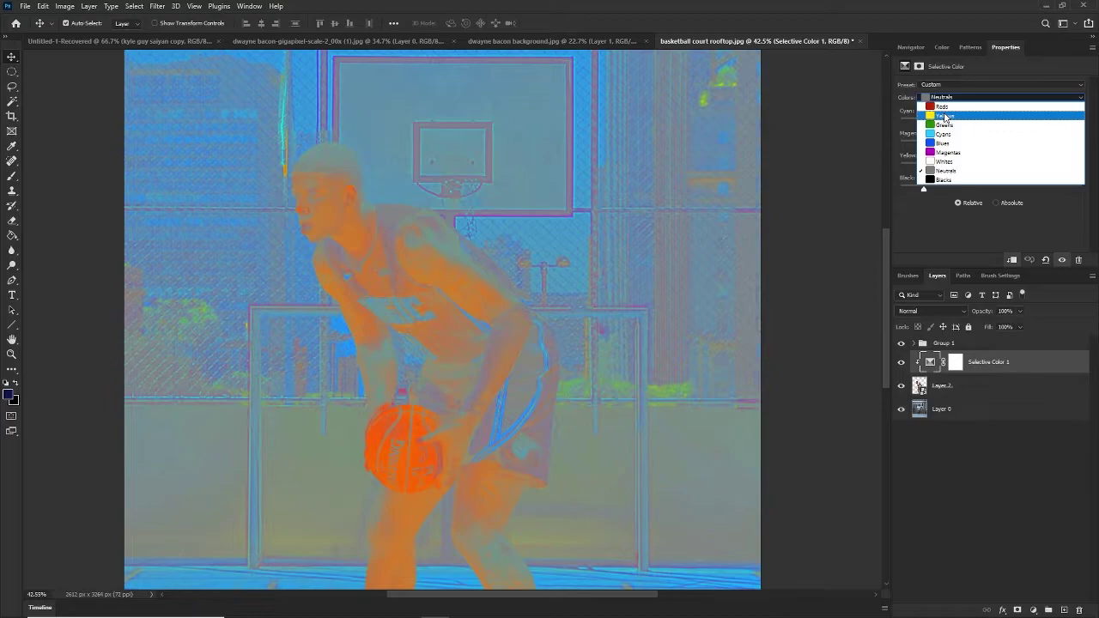
left_click(945, 116)
left_click_drag(962, 189, 1011, 121)
Toggle Group 1 to compare the corrected photo, leaving the false-colour view on
left_click(901, 342)
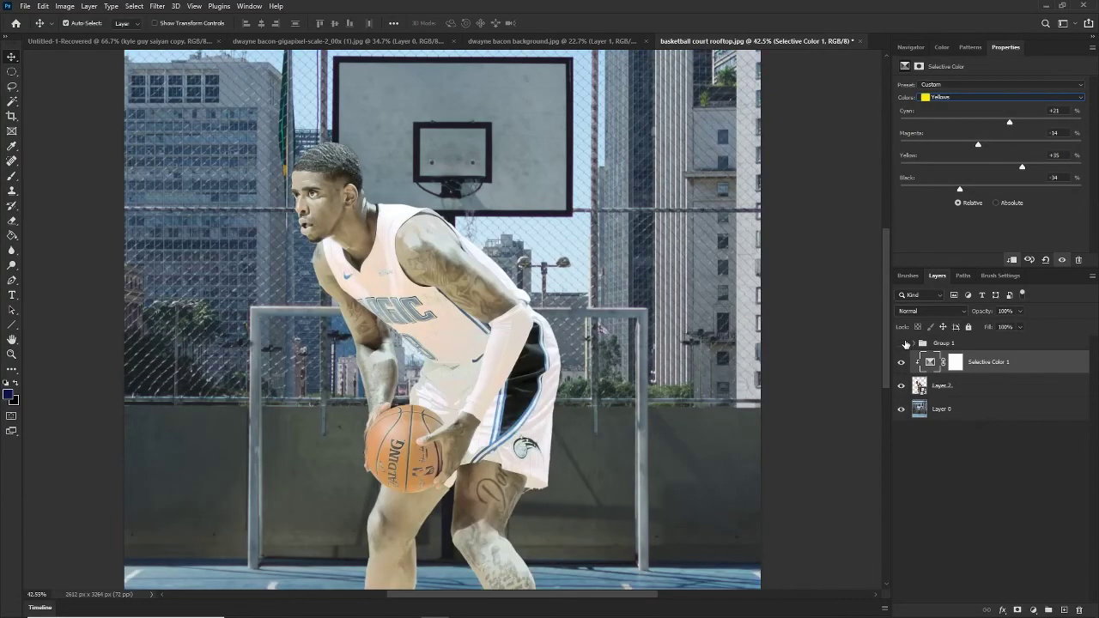
left_click(901, 342)
left_click(902, 343)
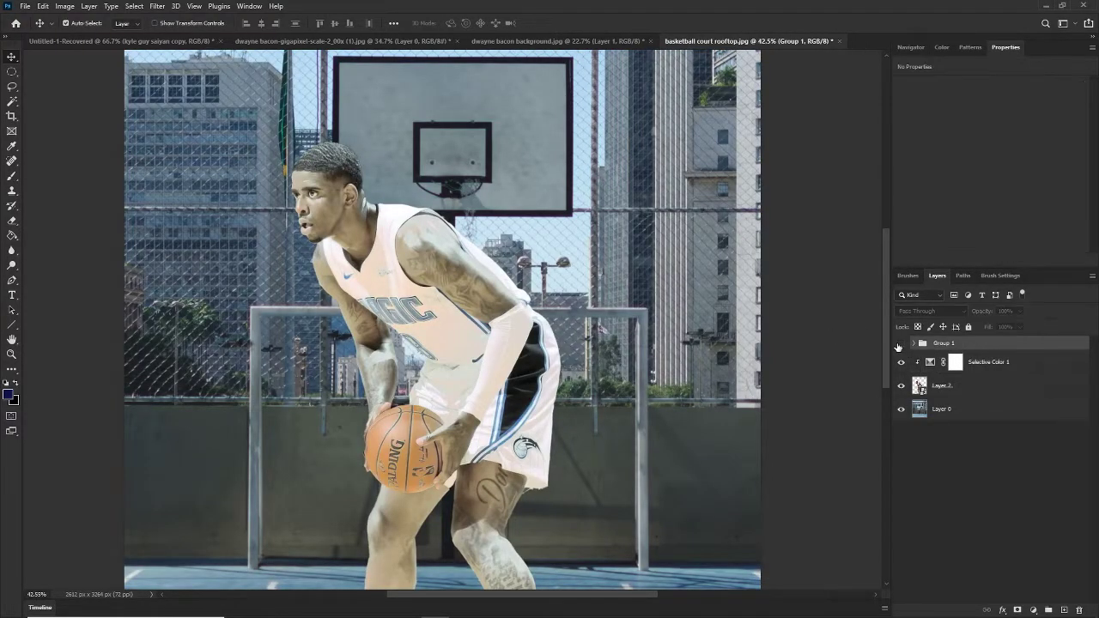
left_click(901, 342)
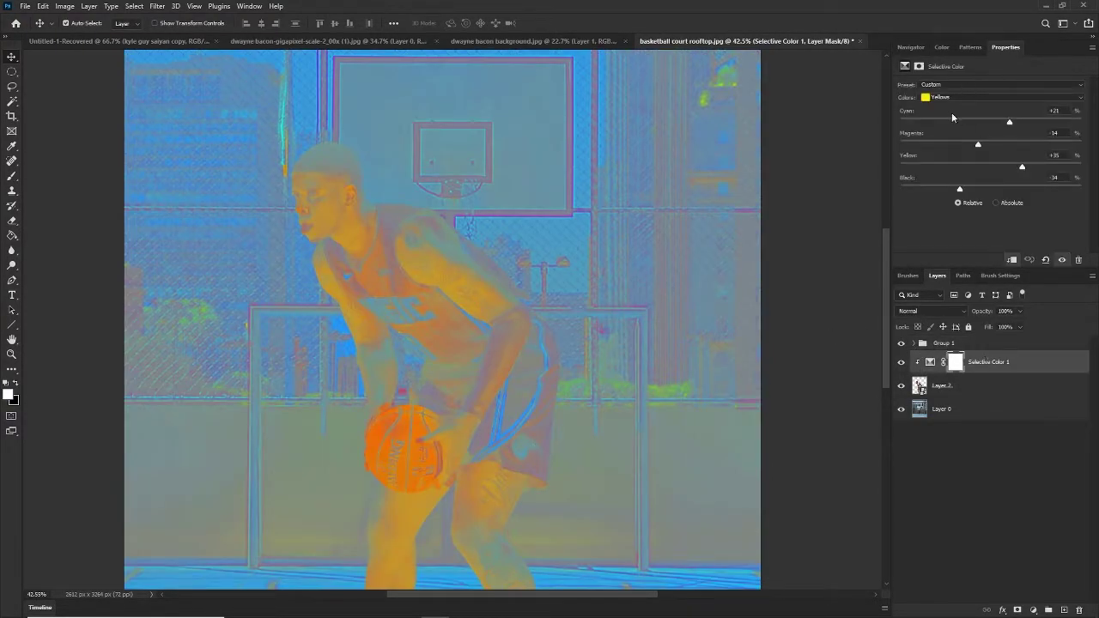
Set the Reds to Cyan -30, Magenta -21, Yellow -9 and Black +6
left_click(951, 97)
left_click(940, 97)
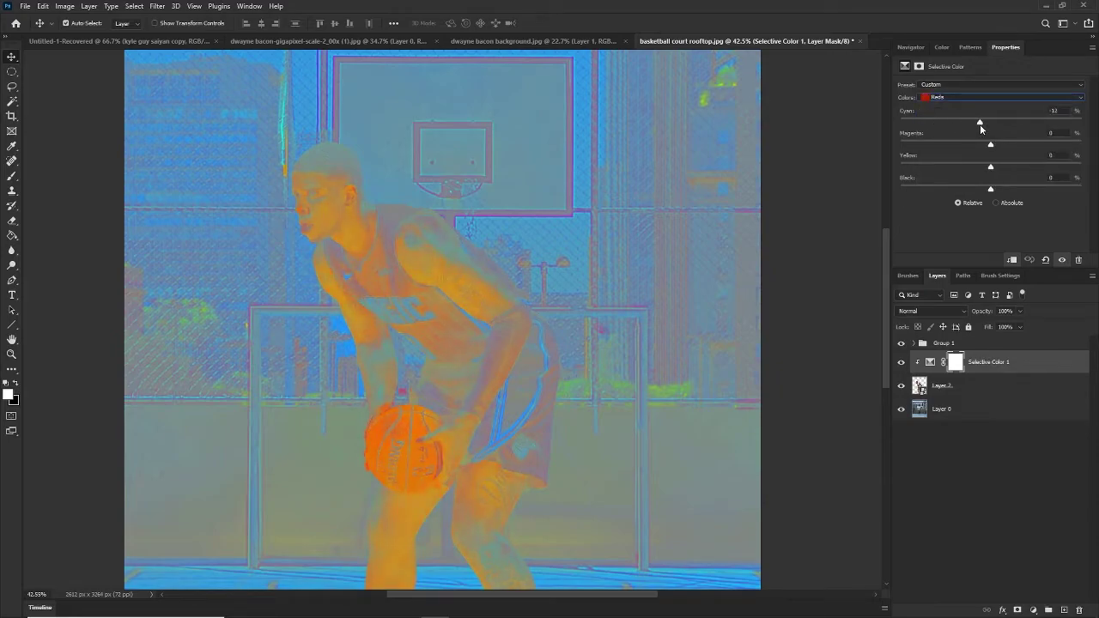
left_click_drag(970, 128, 963, 131)
left_click(969, 145)
left_click(973, 146)
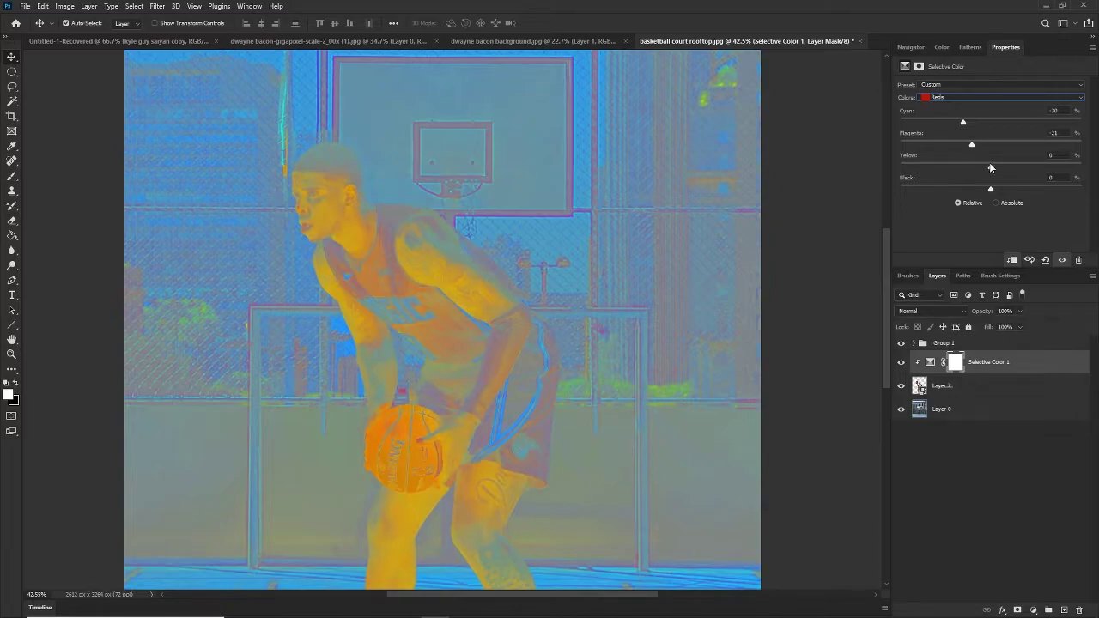
left_click_drag(989, 162, 967, 169)
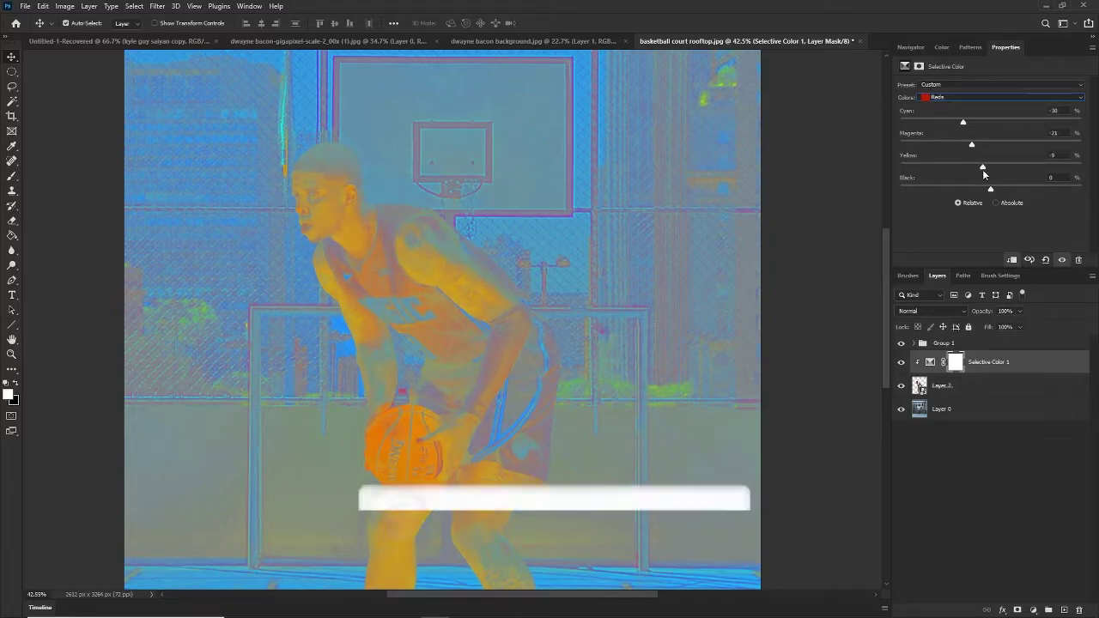
left_click_drag(992, 189, 995, 187)
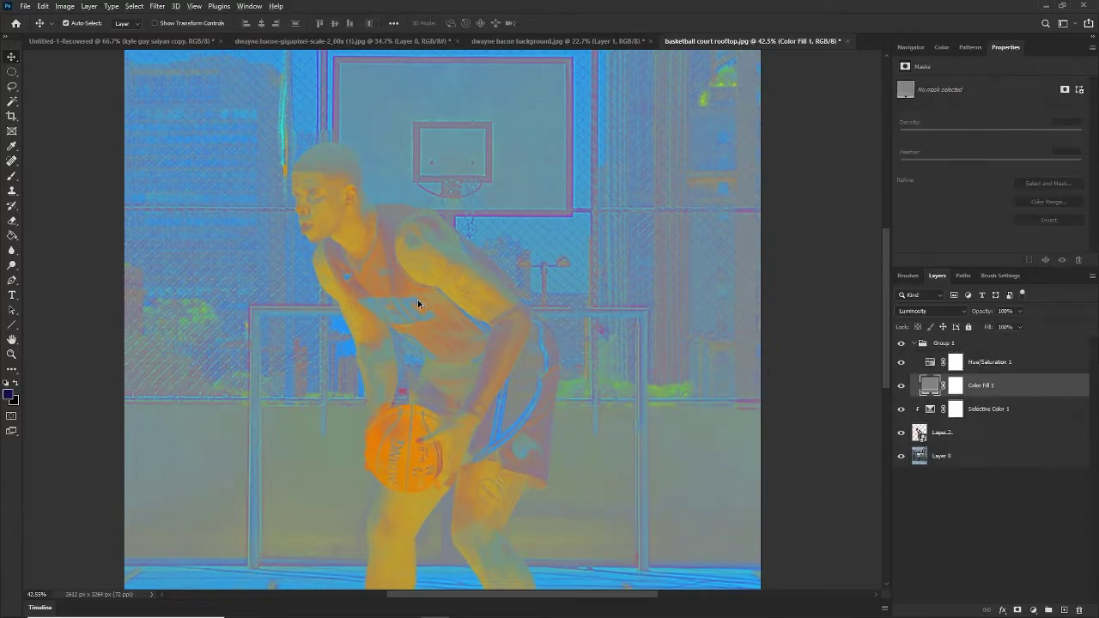
Collapse and hide Group 1 to see the true colours
scroll(414, 296, "down", 3)
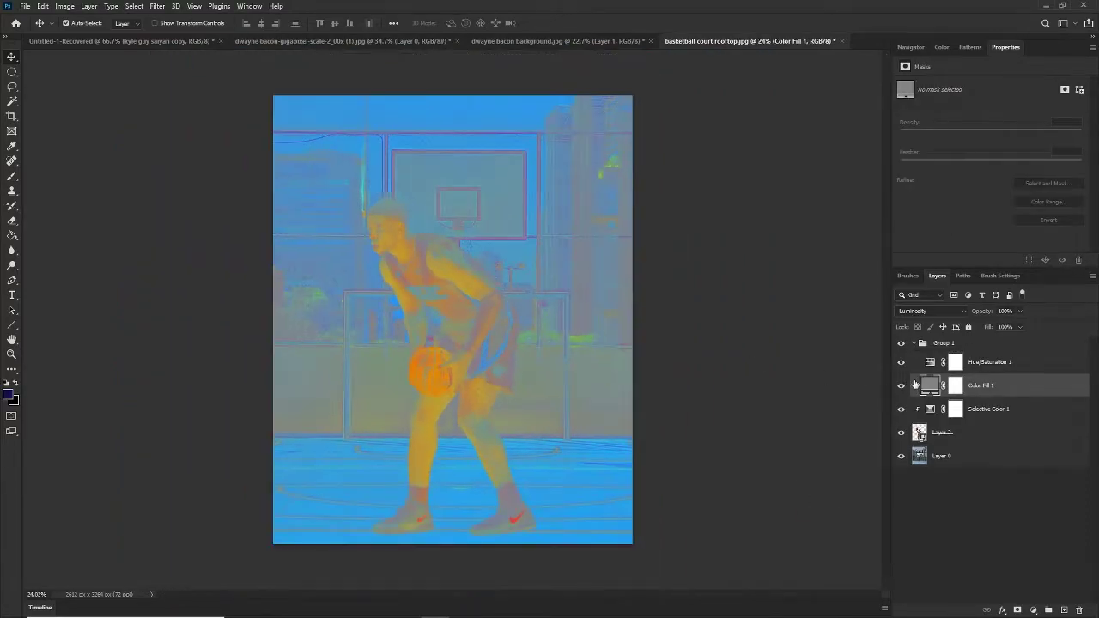
left_click(915, 344)
left_click(900, 343)
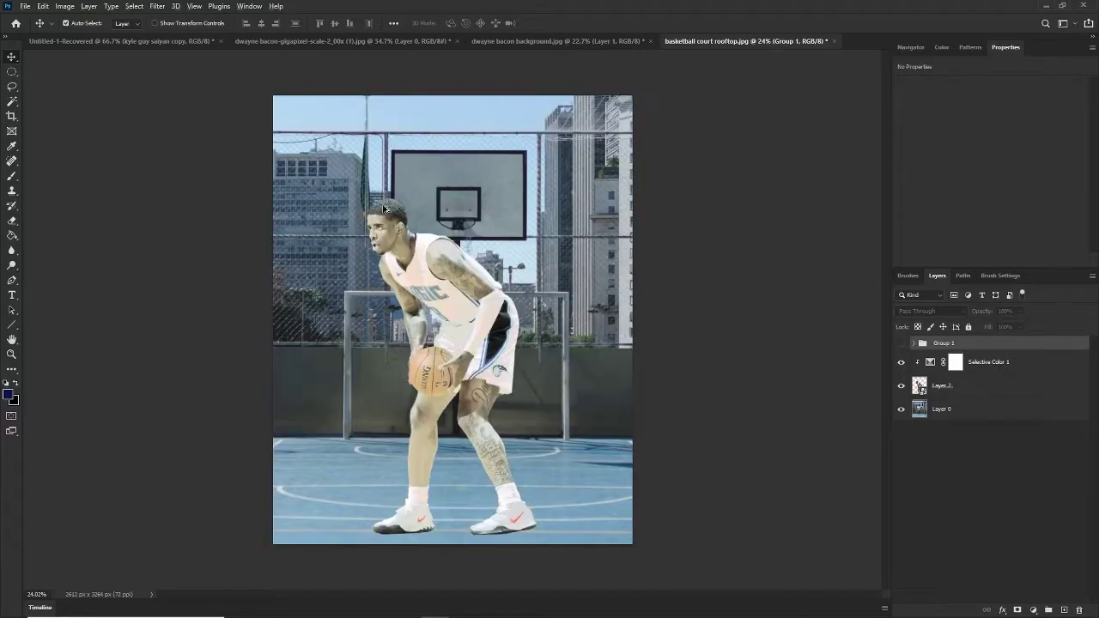
scroll(434, 301, "up", 1)
Set Selective Color 1's Neutrals to Cyan -5, Magenta -13, Yellow -21, Black -49
left_click(987, 364)
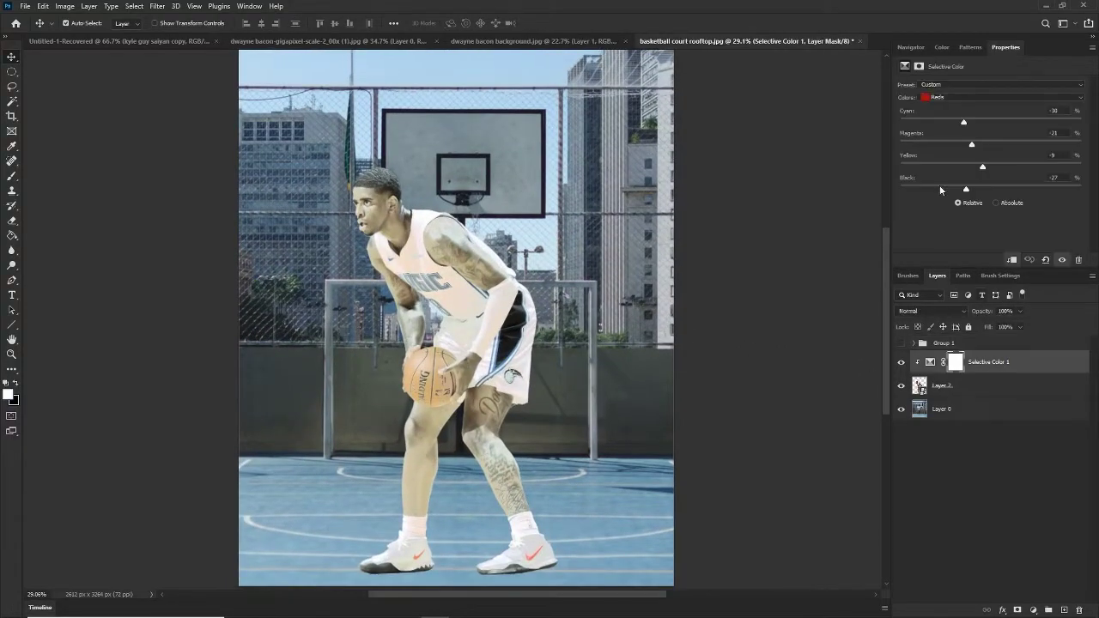
left_click(971, 97)
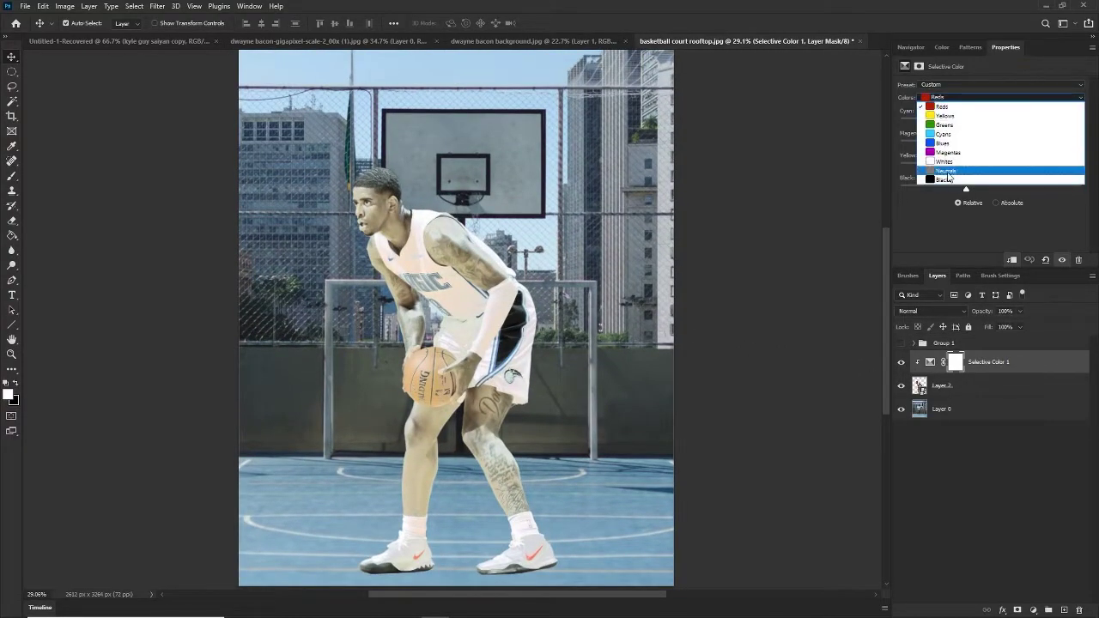
left_click(951, 176)
left_click_drag(961, 125, 947, 182)
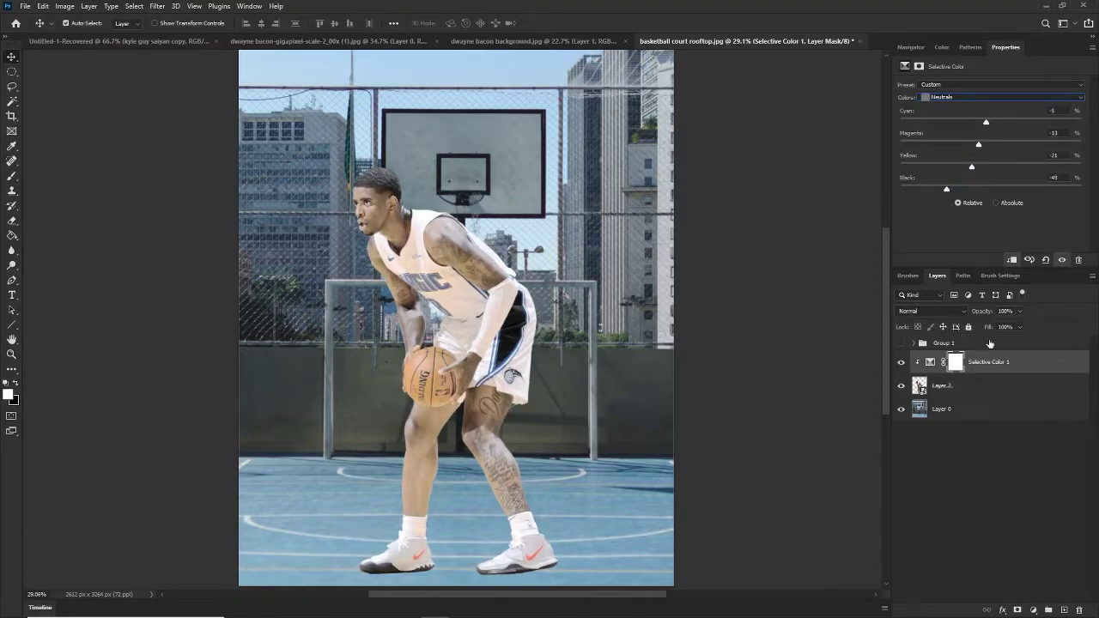
left_click(979, 364)
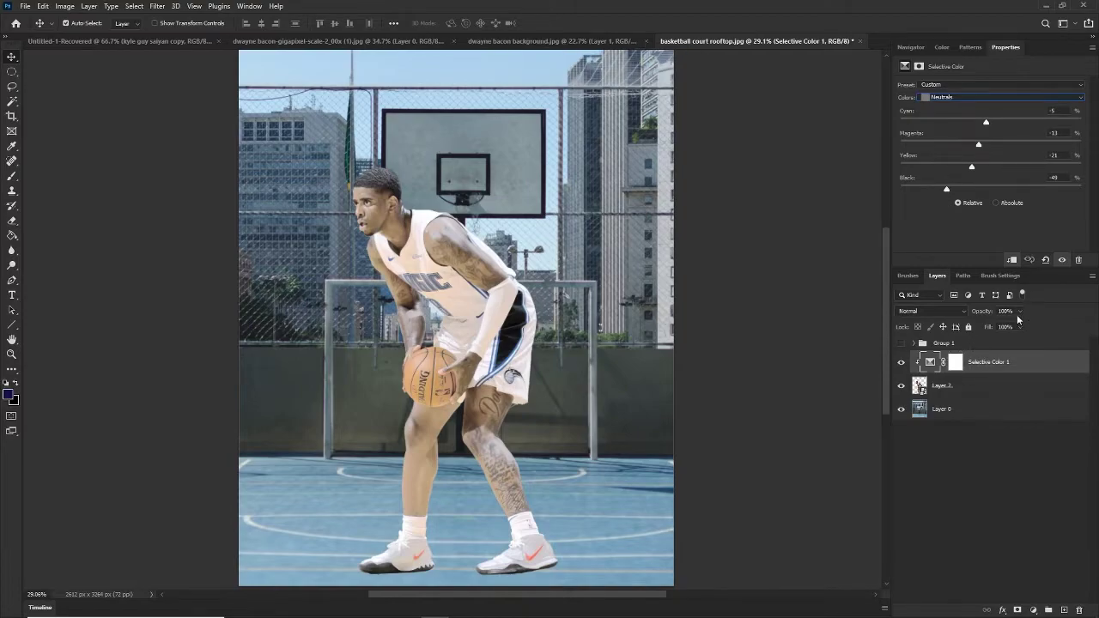
Lower Selective Color 1's opacity to 79% and toggle it on and off to compare
mouse_move(1020, 311)
left_mouse_down()
mouse_move(995, 330)
mouse_move(1009, 325)
left_mouse_up()
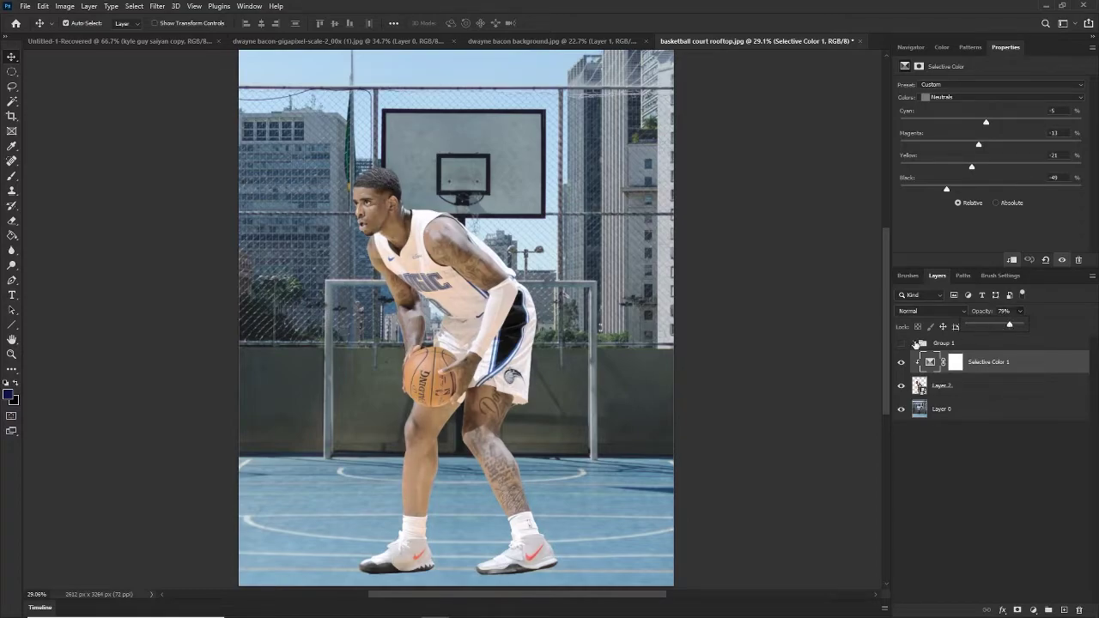
left_click(902, 361)
left_click(902, 362)
left_click(902, 361)
left_click(902, 362)
scroll(438, 259, "down", 3)
scroll(437, 259, "up", 2)
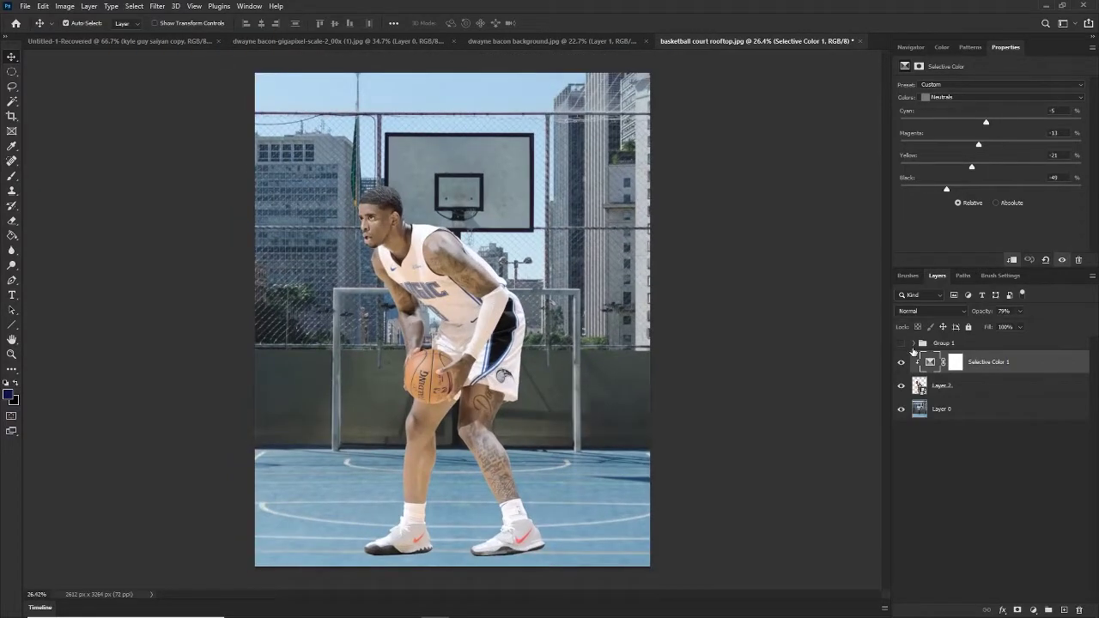
left_click(900, 363)
left_click(901, 363)
Inspect Group 1's Color Fill 1 and Hue/Saturation 1 layers, then collapse and hide the group
left_click(914, 344)
left_click(991, 388)
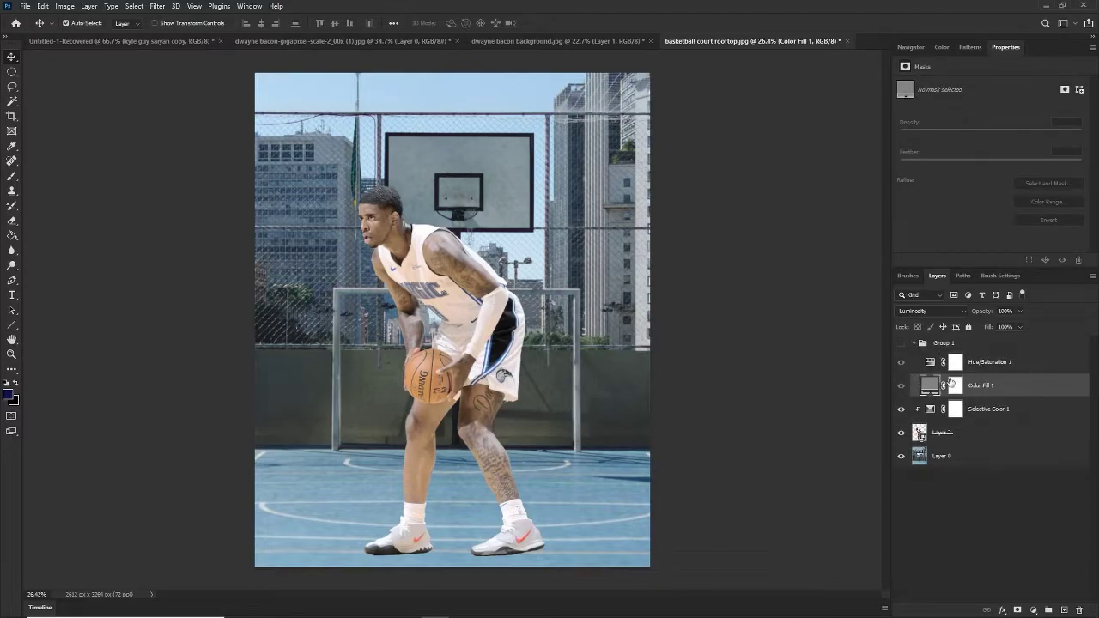
left_click(997, 368)
left_click(986, 387)
left_click(914, 343)
left_click(900, 343)
left_click(901, 343)
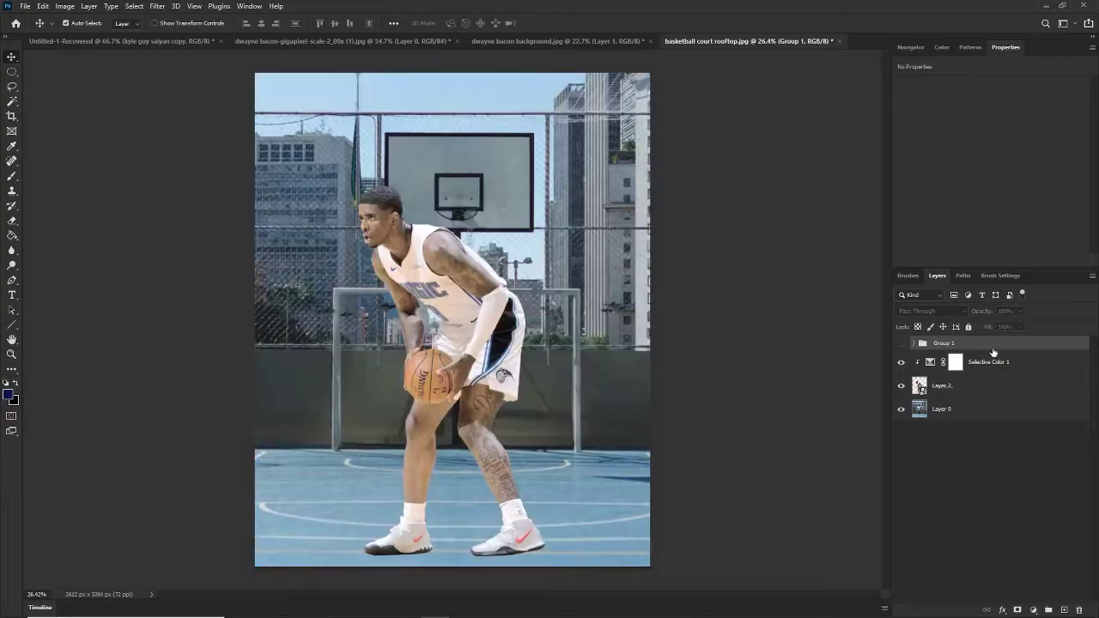
left_click(985, 362)
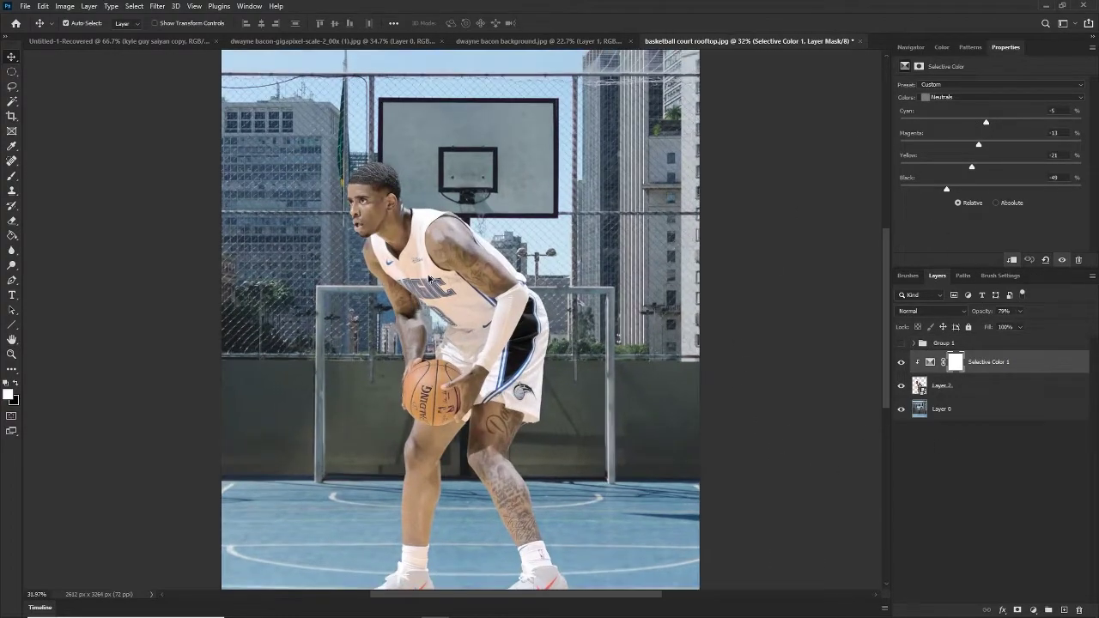
scroll(434, 273, "up", 1)
left_click(945, 97)
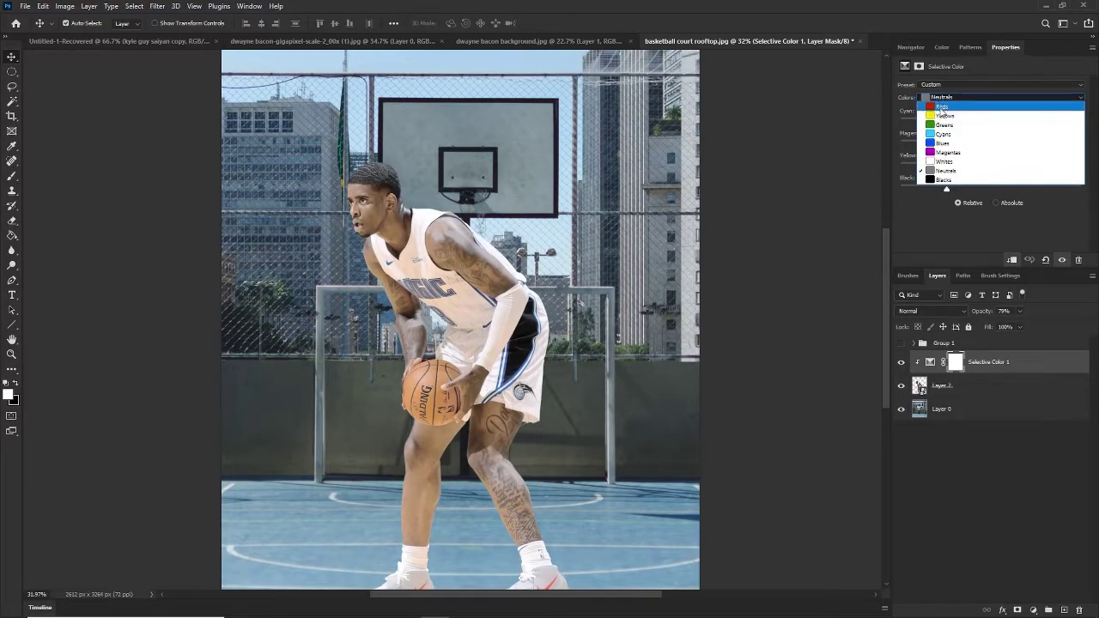
left_click(947, 97)
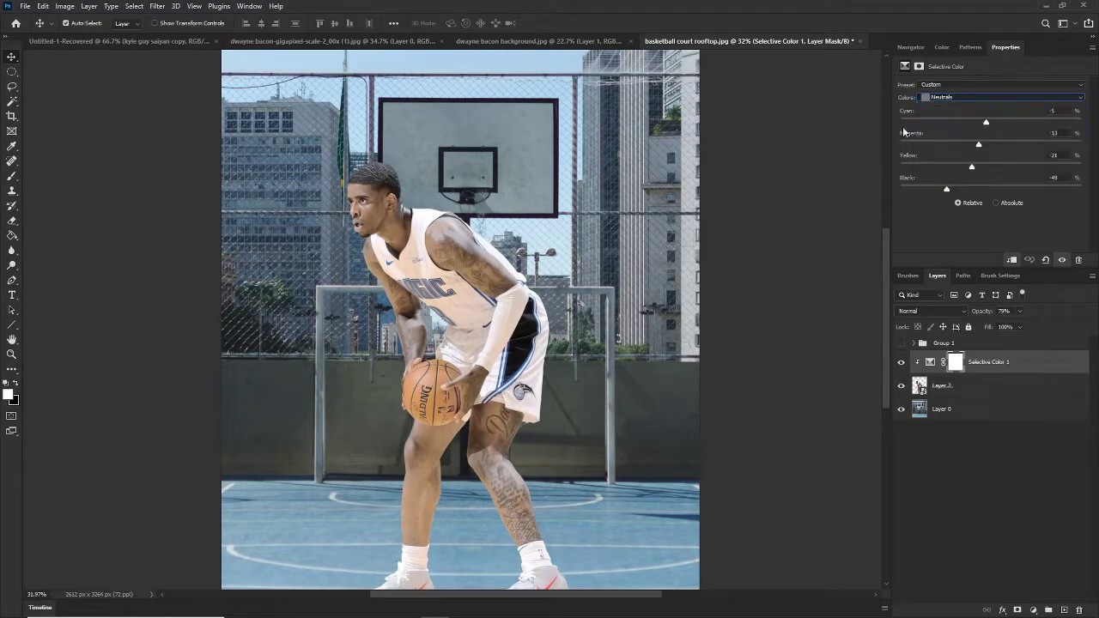
left_click(477, 273)
scroll(472, 271, "down", 1)
scroll(469, 267, "up", 1)
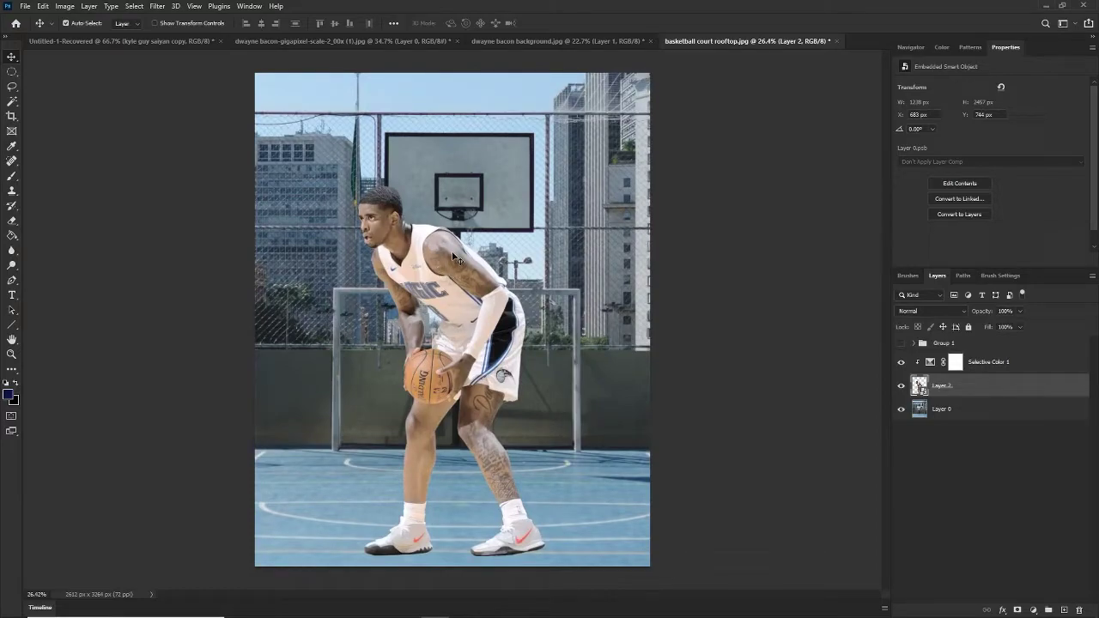
scroll(421, 266, "down", 1)
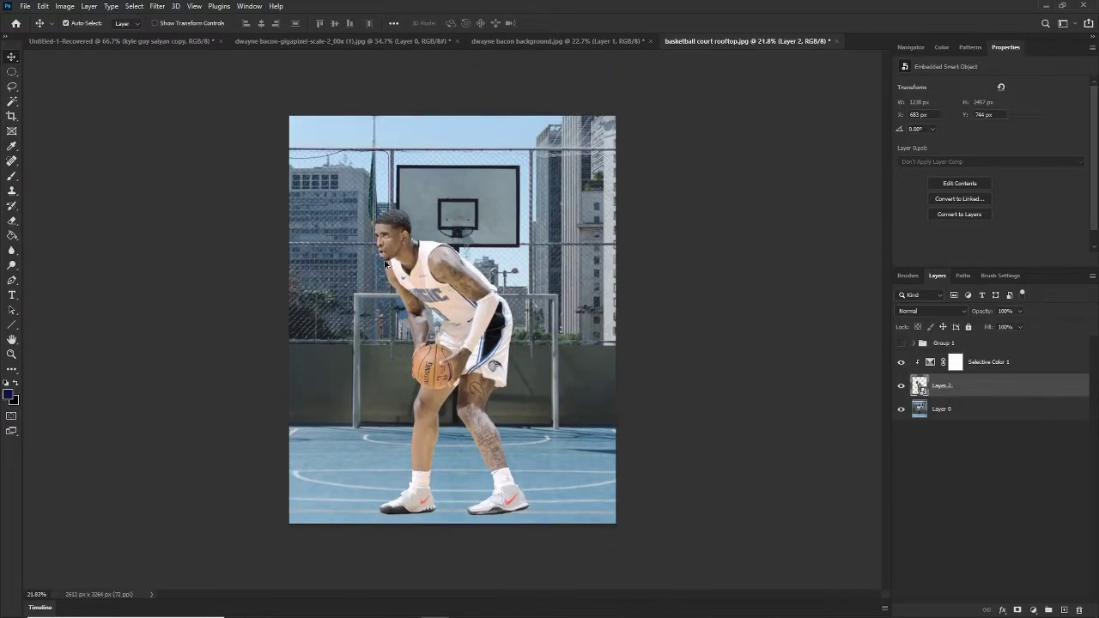
scroll(409, 262, "up", 1)
scroll(406, 259, "down", 1)
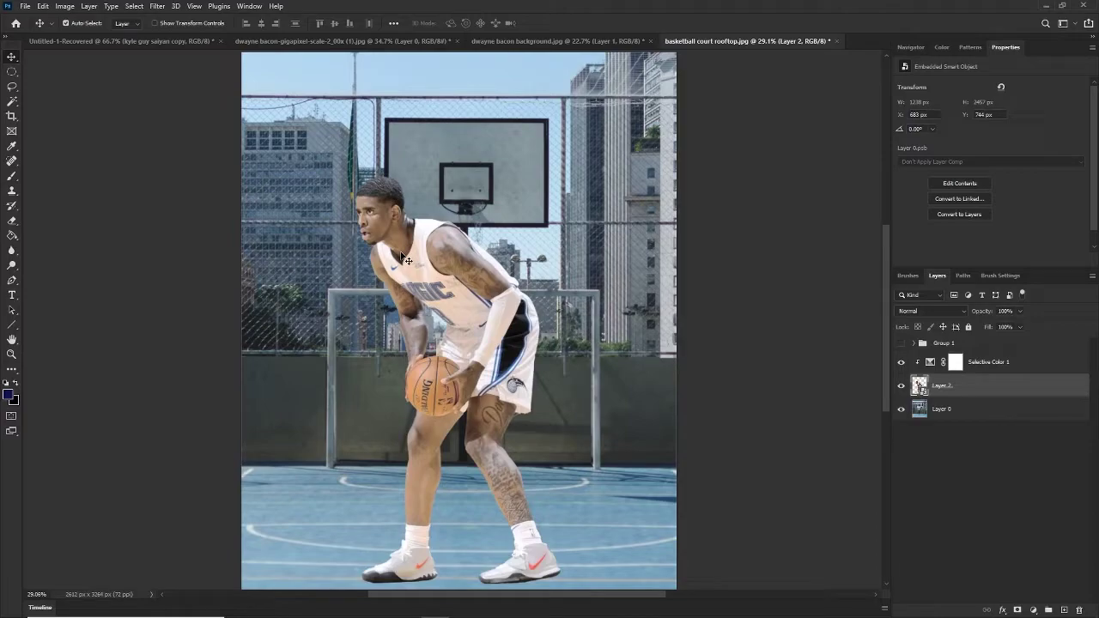